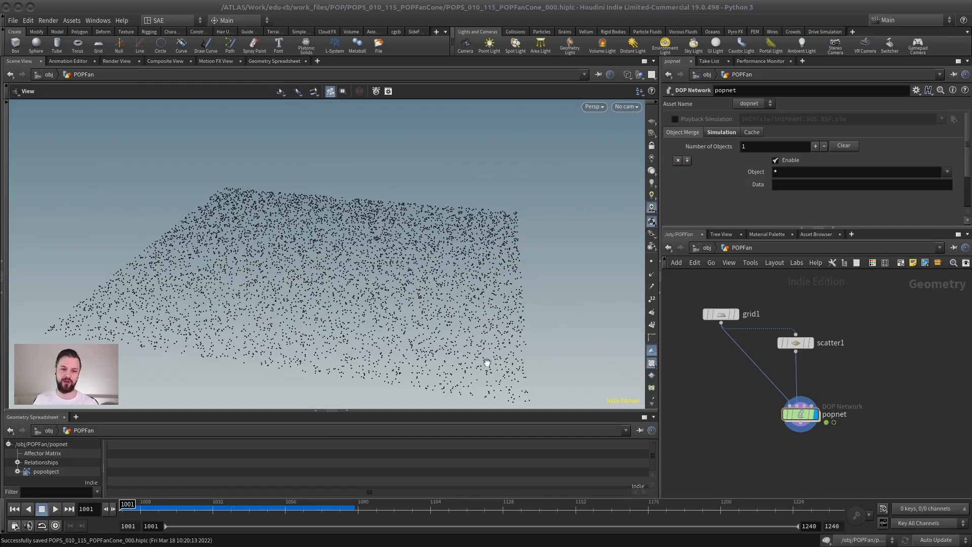
Play the popnet particle simulation, watch the points in the viewport and return to the first frame.
middle_click_drag(853, 377, 871, 323)
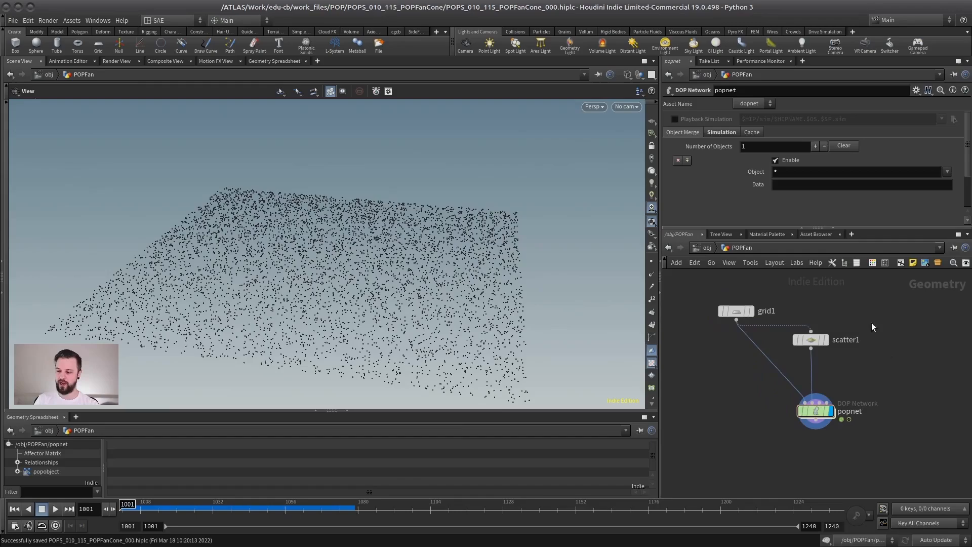
mouse_move(329, 288)
left_mouse_down()
mouse_move(395, 277)
mouse_move(339, 281)
left_mouse_up()
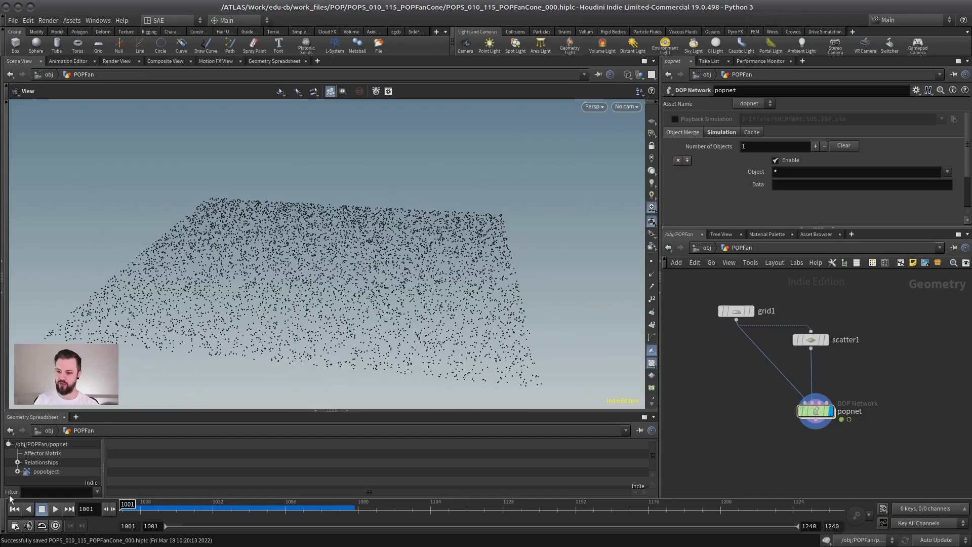
left_click(55, 509)
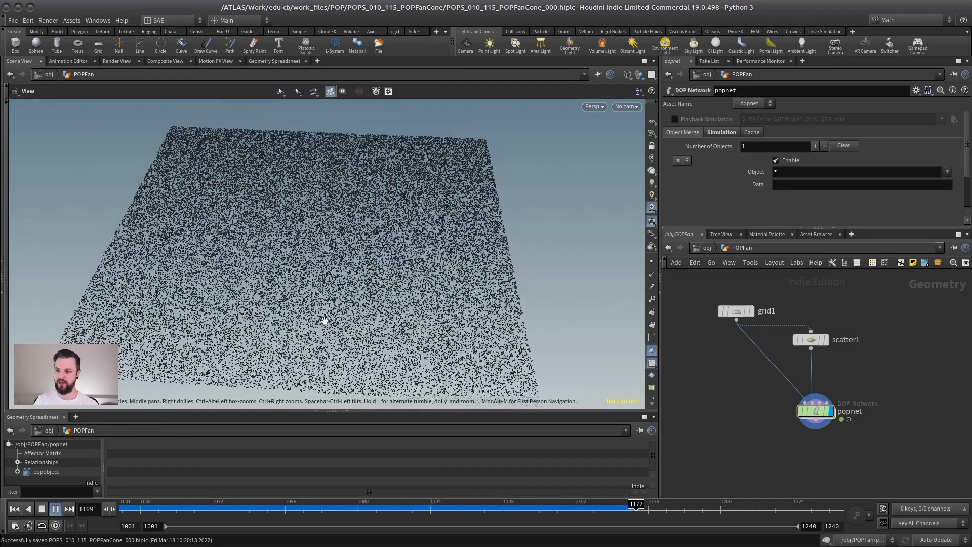
left_click(42, 509)
left_click_drag(230, 308, 518, 280)
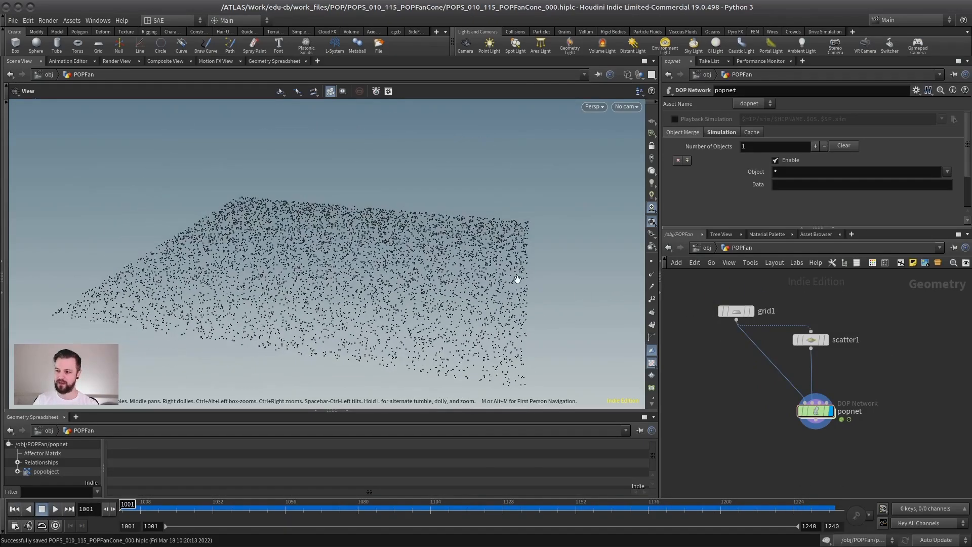
Display the output of the scatter1 node and of the grid1 node in the viewport.
left_click(811, 340)
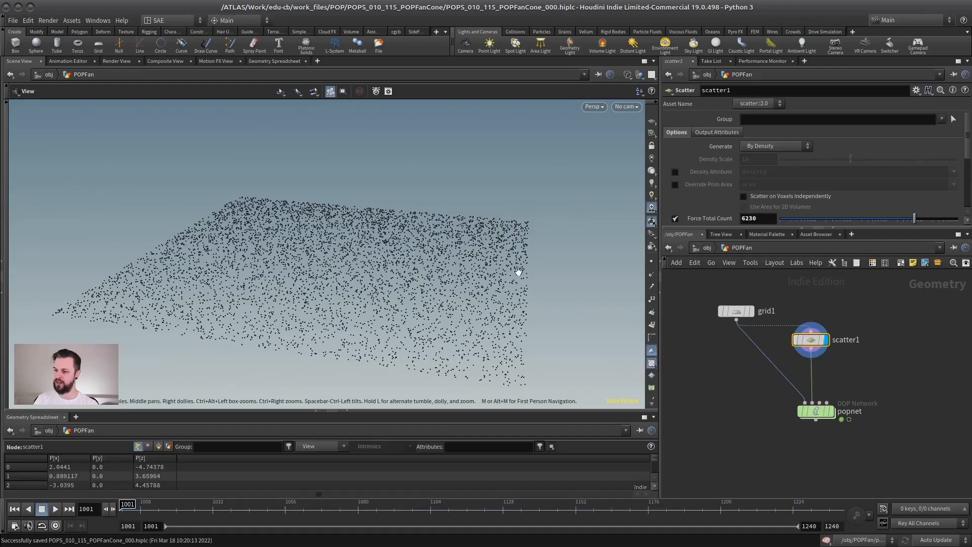
left_click_drag(357, 285, 488, 284)
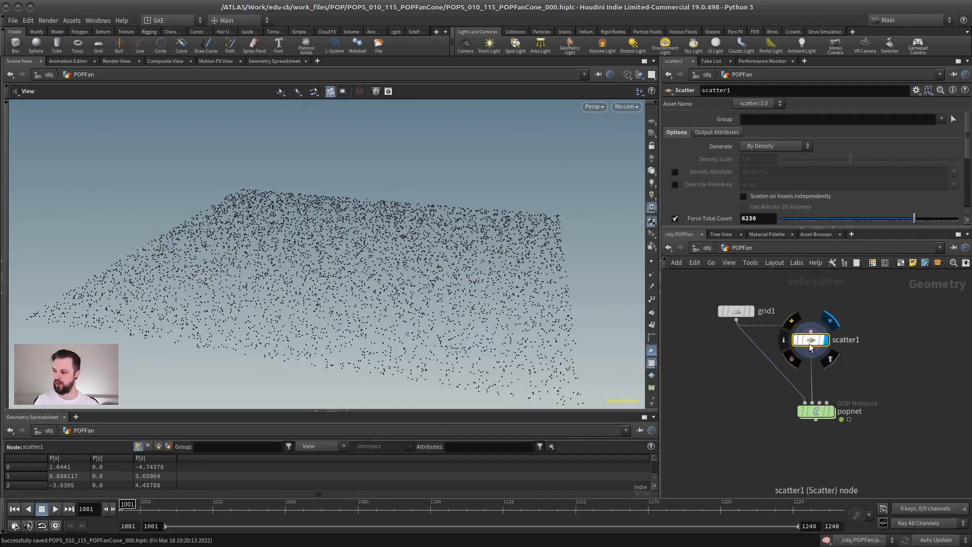
left_click(739, 314)
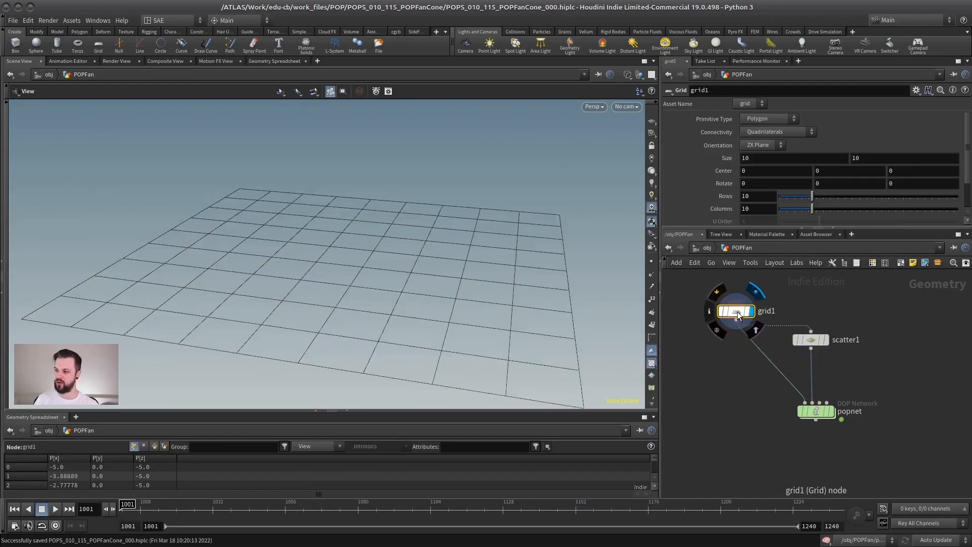
Enter the popnet network and play the simulation with the source_first_input settings shown.
double_click(817, 412)
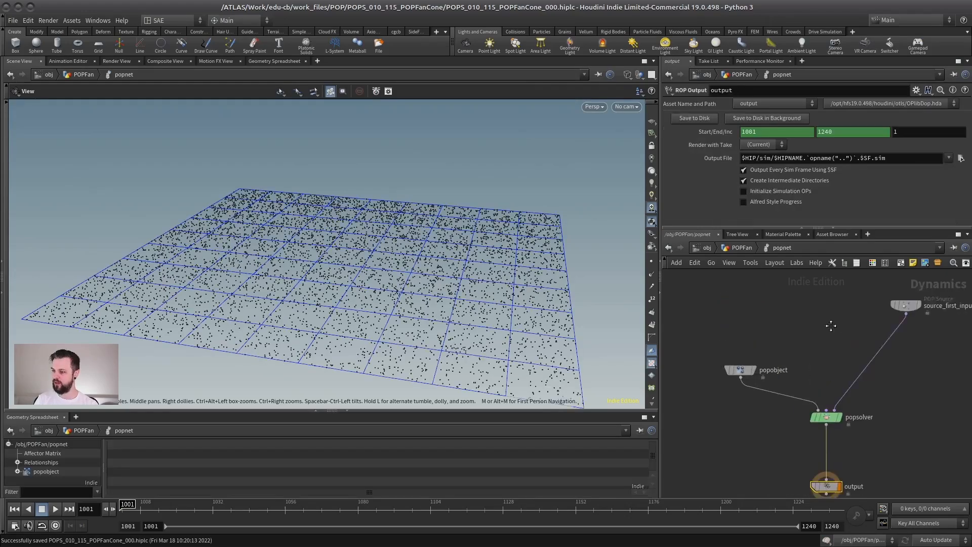
left_click_drag(936, 288, 758, 318)
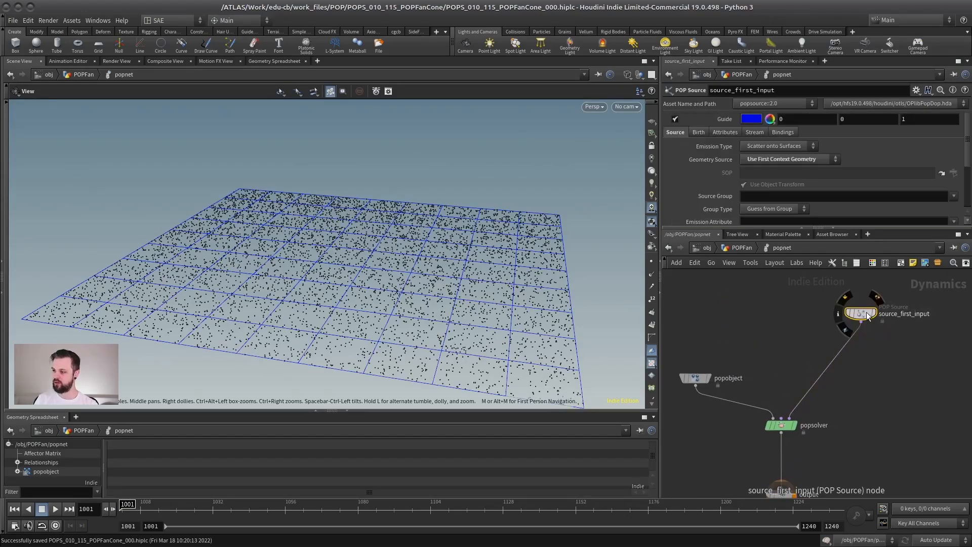
left_click(56, 509)
left_click(42, 509)
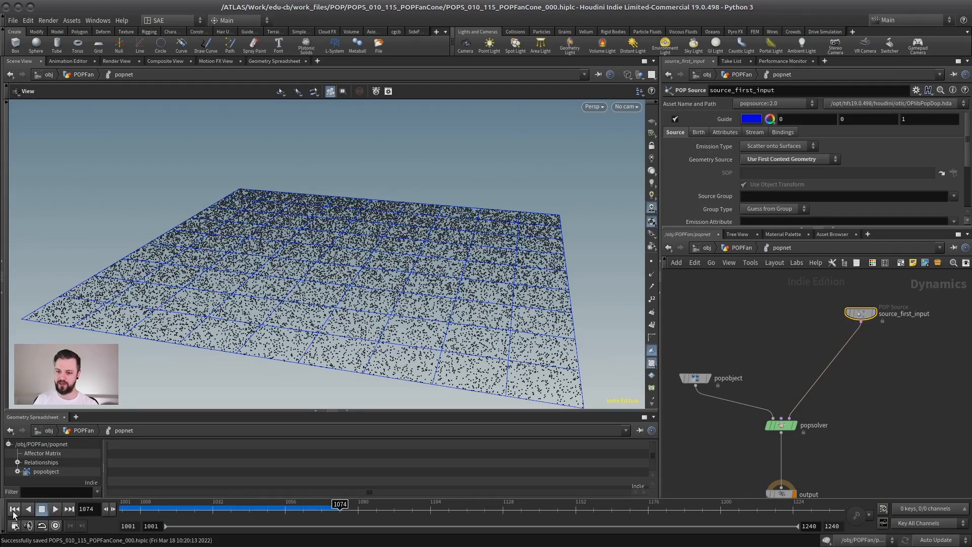
Show the popobject node's settings, play the simulation and return to the first frame.
left_click(695, 378)
middle_click_drag(668, 390, 721, 379)
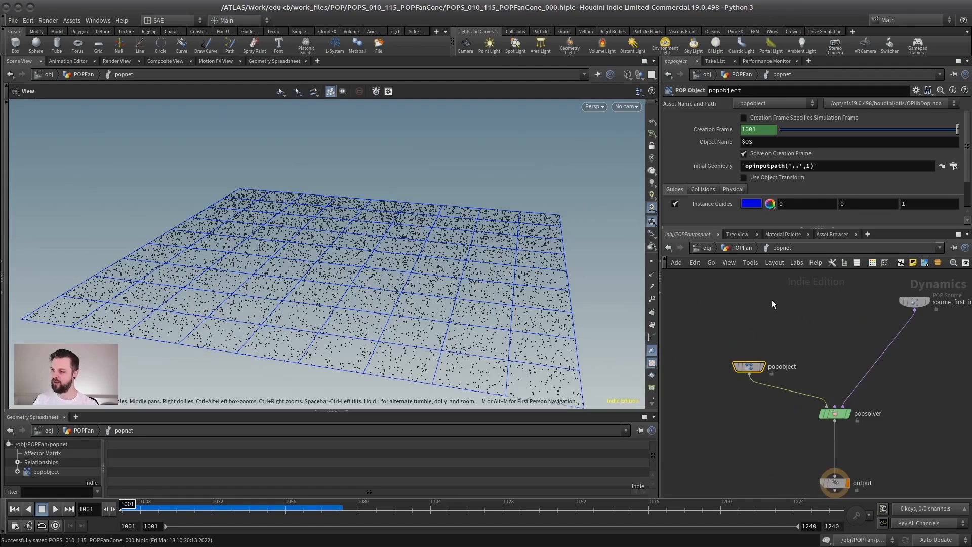
left_click_drag(734, 361, 744, 371)
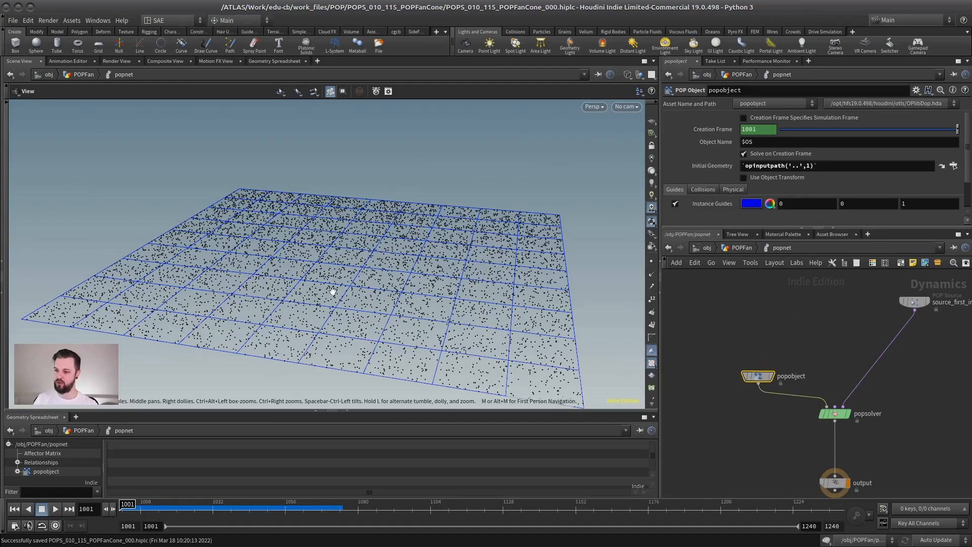
left_click(55, 509)
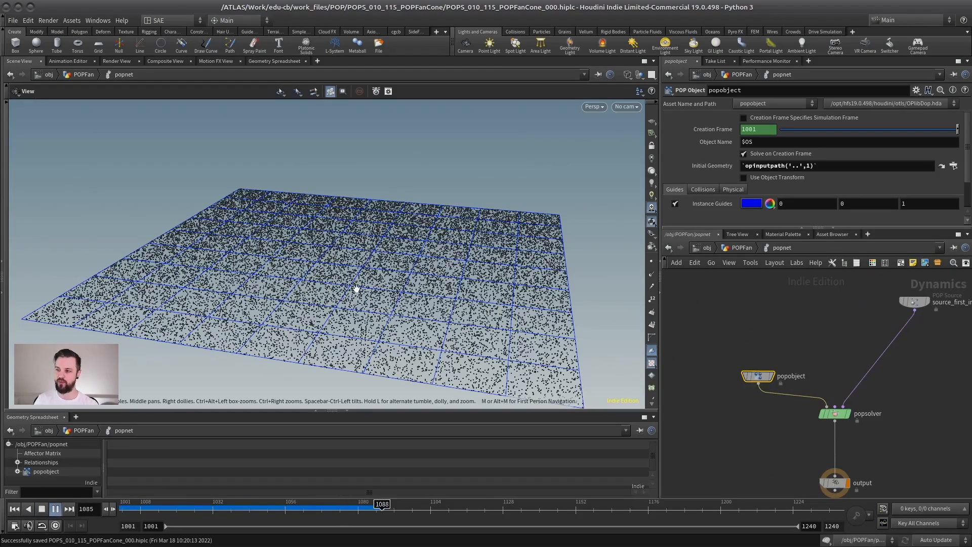
key("ctrl+Up")
Add a POP Fan Cone node on the wire between source_first_input and popsolver.
key("Tab")
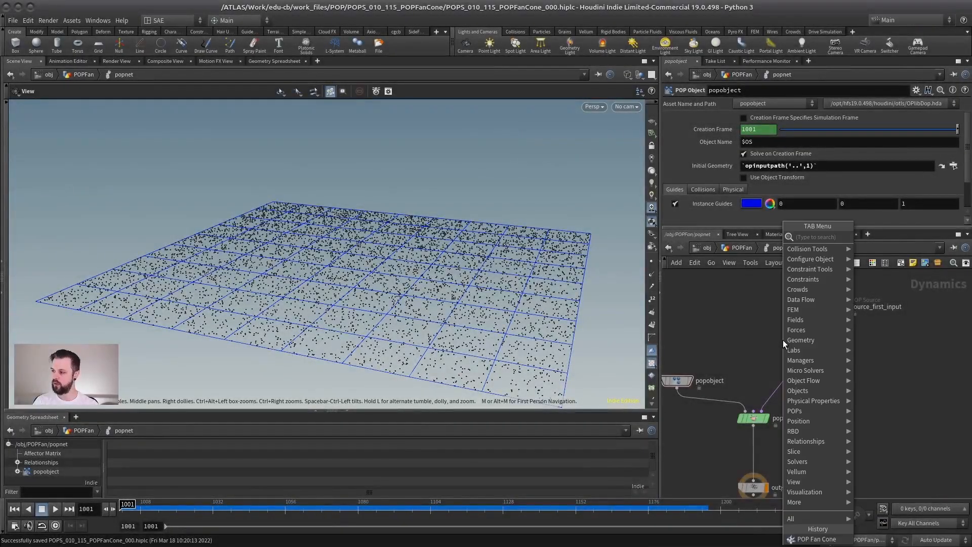
type("pop fan")
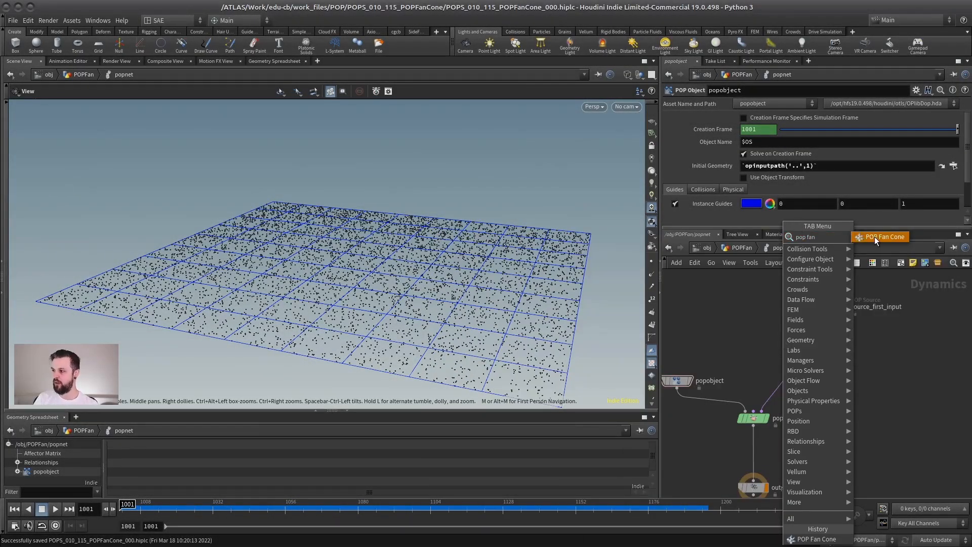
left_click(874, 236)
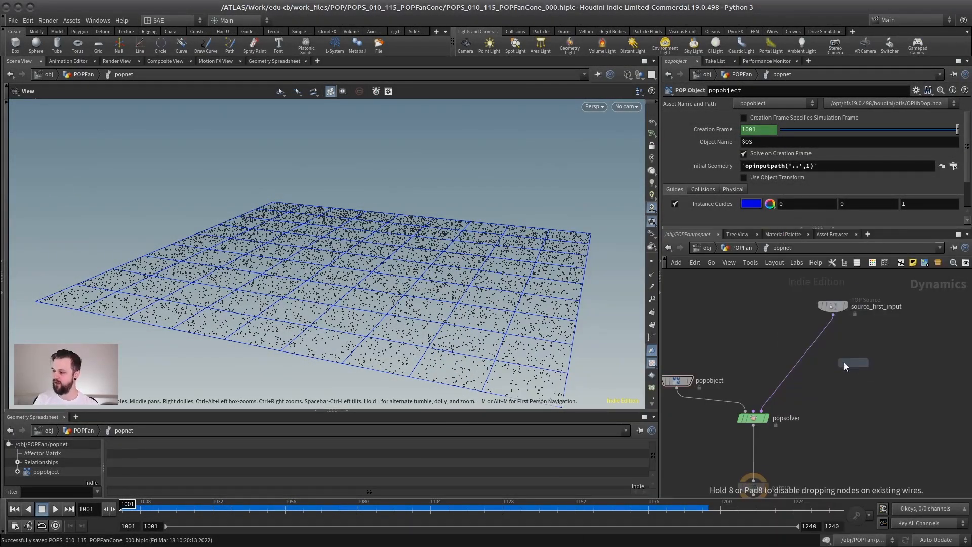
left_click(835, 360)
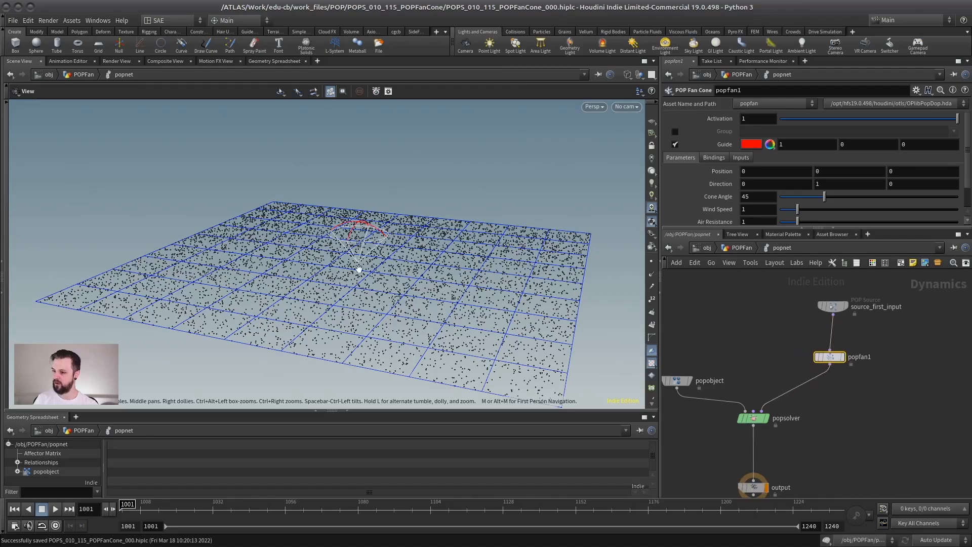
Lower the fan cone beneath the grid to about Y -1.24 and play the simulation.
left_click_drag(358, 269, 327, 199)
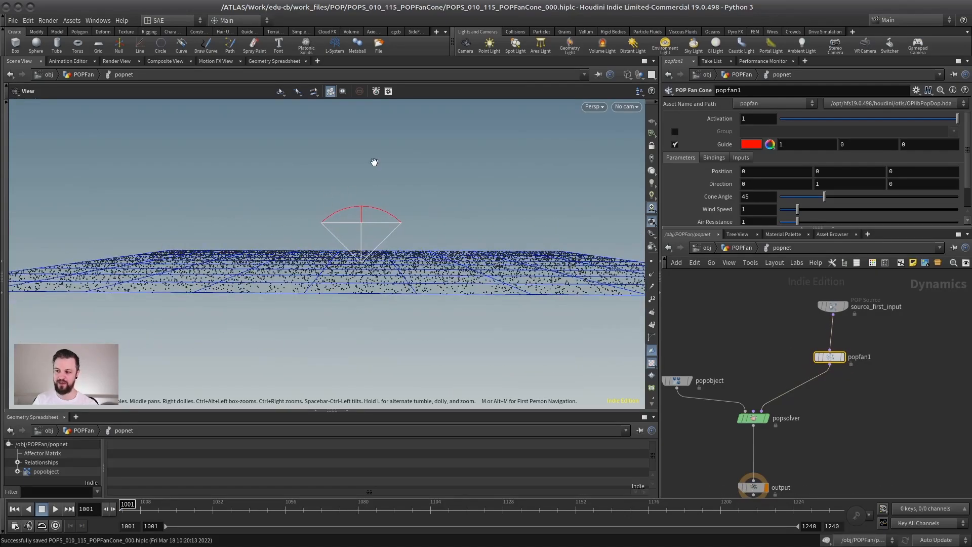
left_click_drag(384, 234, 376, 303, "alt")
left_click_drag(366, 348, 366, 349)
mouse_move(362, 314)
left_mouse_down("alt")
mouse_move(354, 282)
mouse_move(399, 281)
mouse_move(358, 325)
left_mouse_up("alt")
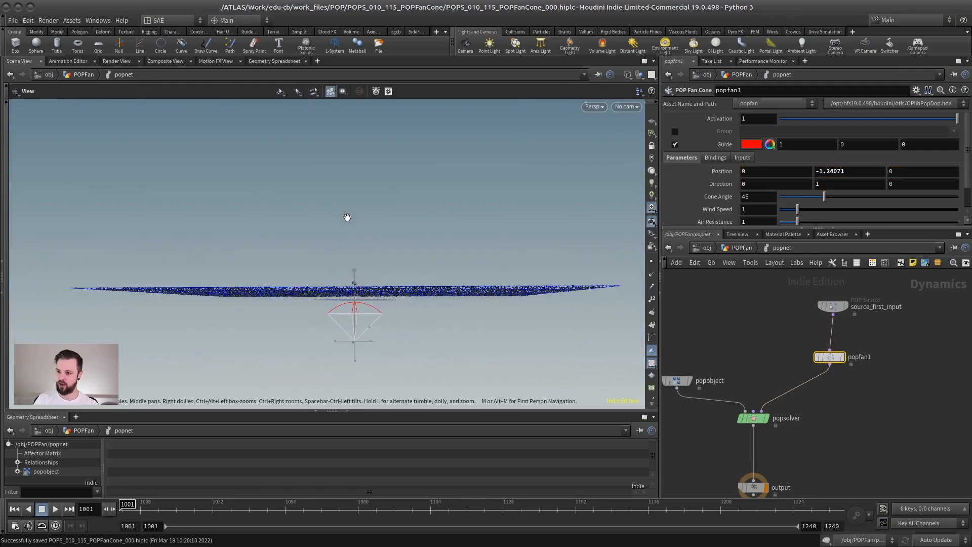
left_click_drag(348, 218, 293, 259, "alt")
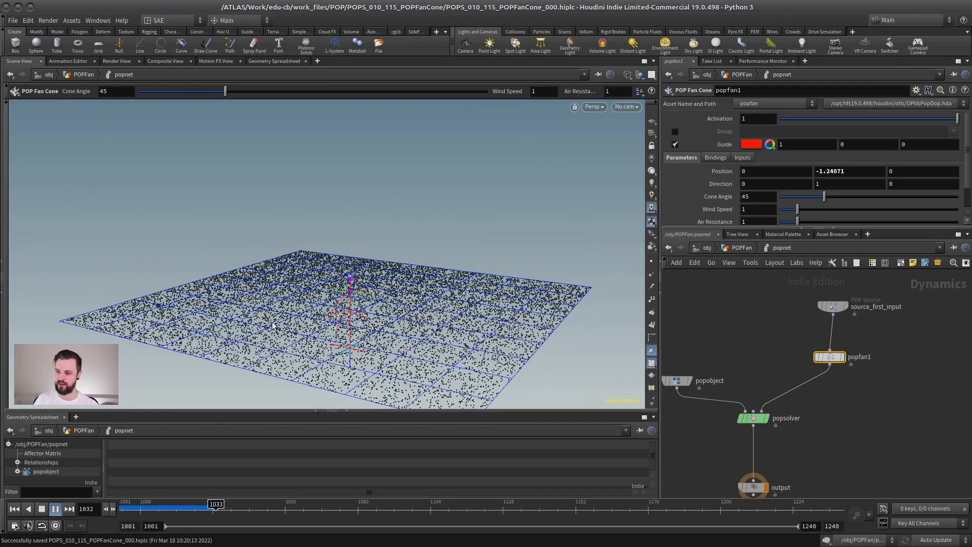
left_click_drag(298, 380, 339, 345, "alt")
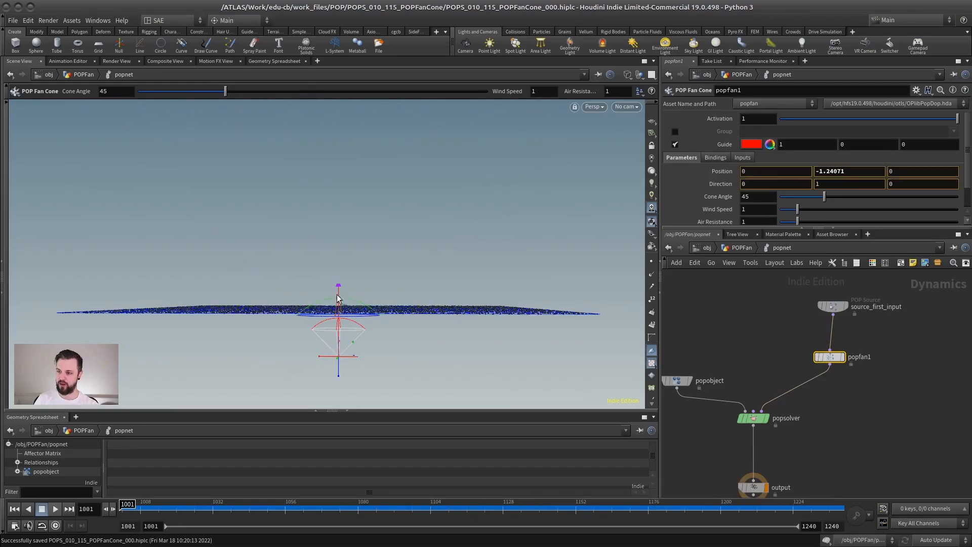
Move the fan cone to about (1.99, -0.18, -0.12) and tilt its direction to about (-0.91, 0.41, 0).
left_click_drag(339, 298, 293, 320)
left_click_drag(338, 356, 416, 315)
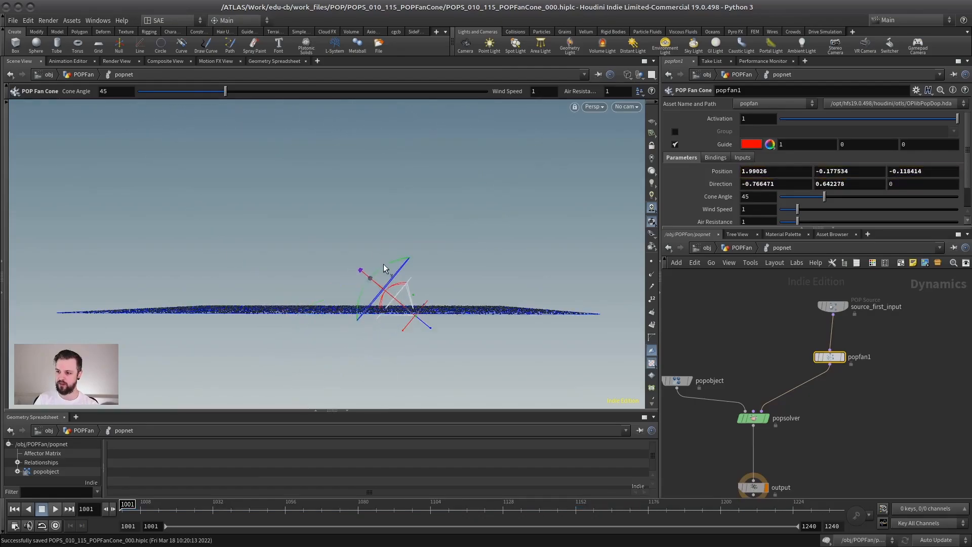
left_click_drag(384, 268, 335, 320)
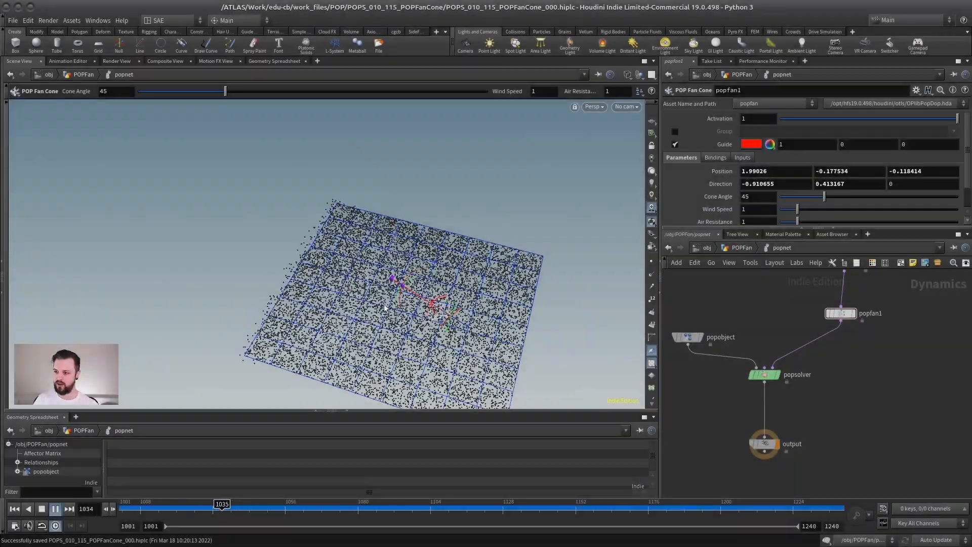
Examine from several angles how the tilted fan cone pushes the particles while the simulation plays.
left_click_drag(490, 297, 567, 297, "alt")
right_click_drag(567, 297, 512, 295, "alt")
left_click_drag(512, 295, 397, 260, "alt")
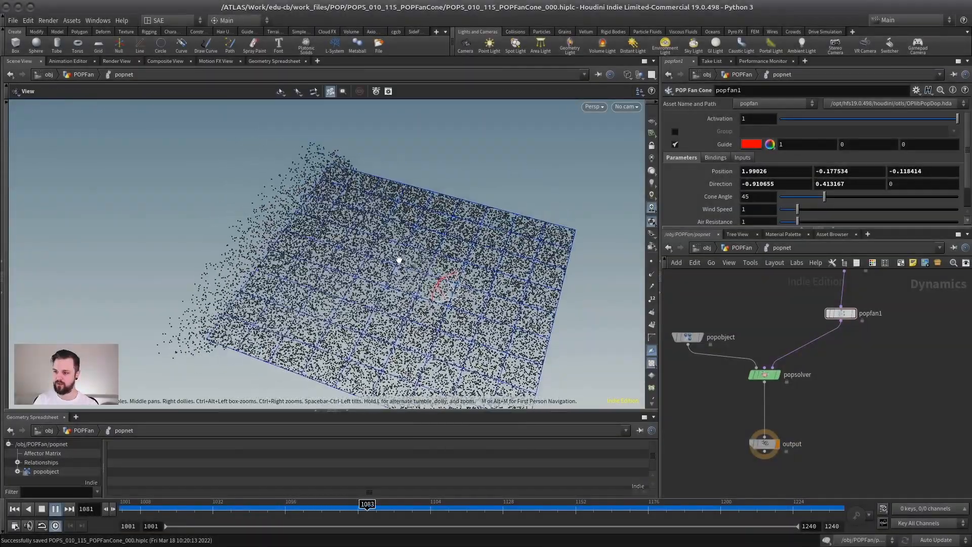
right_click_drag(431, 280, 454, 268, "alt")
left_click_drag(454, 268, 417, 244, "alt")
middle_click_drag(416, 244, 408, 307, "alt")
left_click_drag(408, 308, 447, 238, "alt")
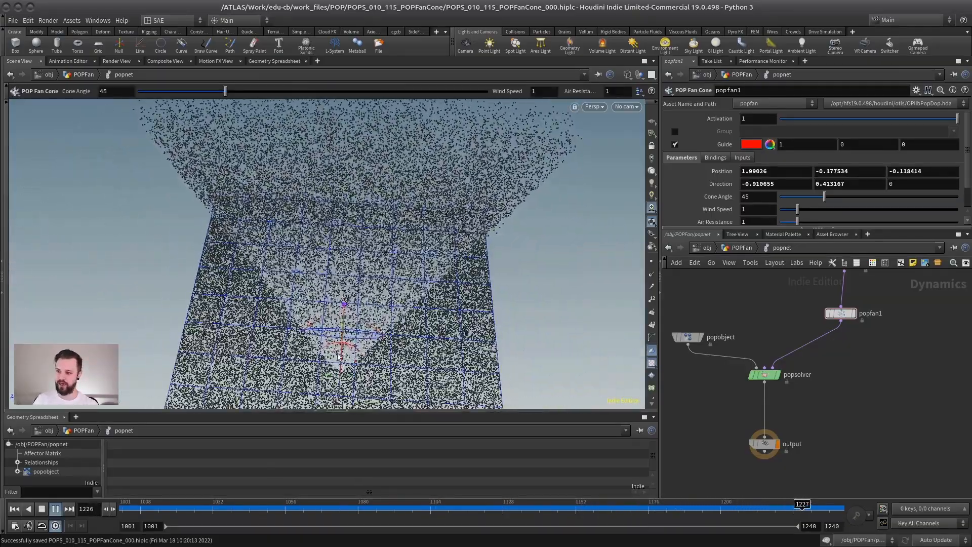
left_click_drag(531, 271, 328, 343, "alt")
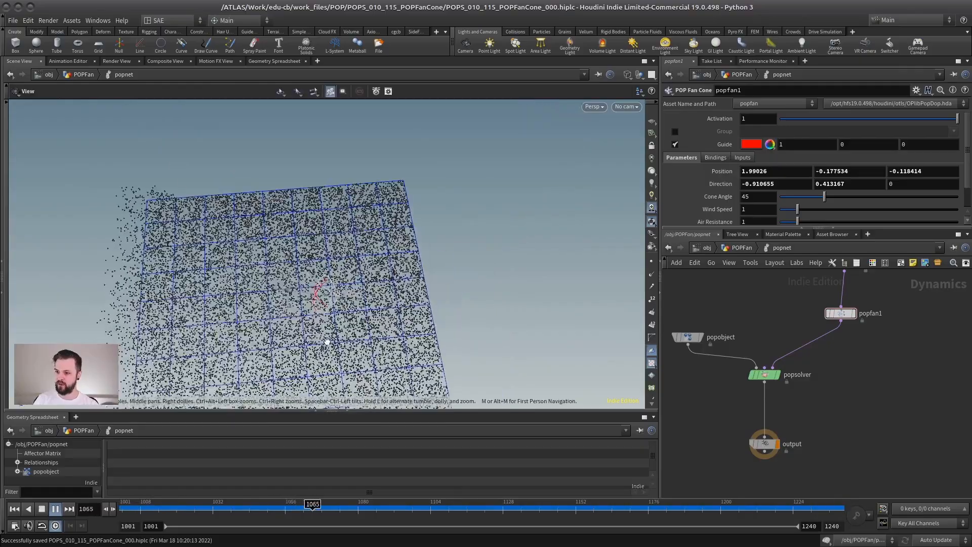
left_click_drag(431, 301, 421, 306, "alt")
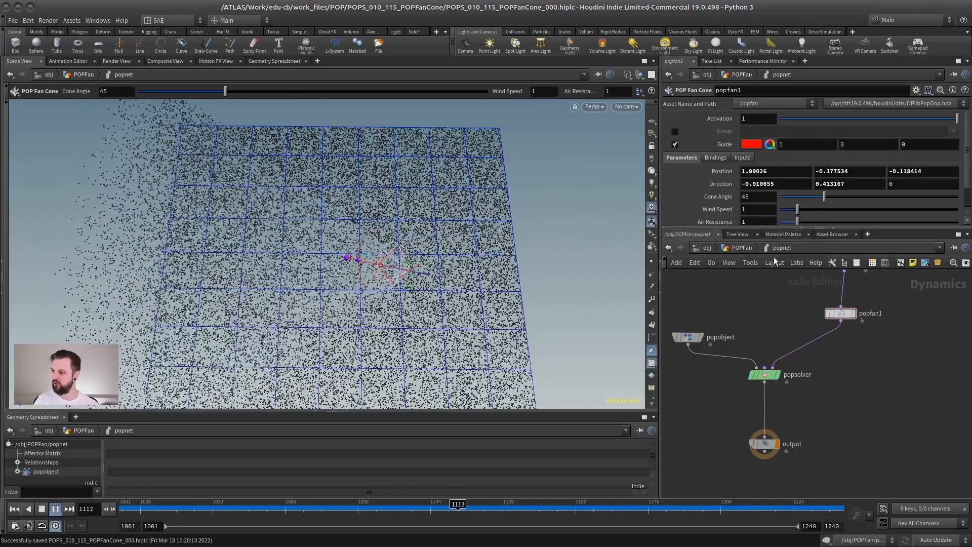
Raise the fan cone's Wind Speed to 4.52 and replay the simulation from the first frame.
left_click_drag(757, 227, 757, 290)
left_click_drag(805, 211, 864, 211)
left_click(15, 509)
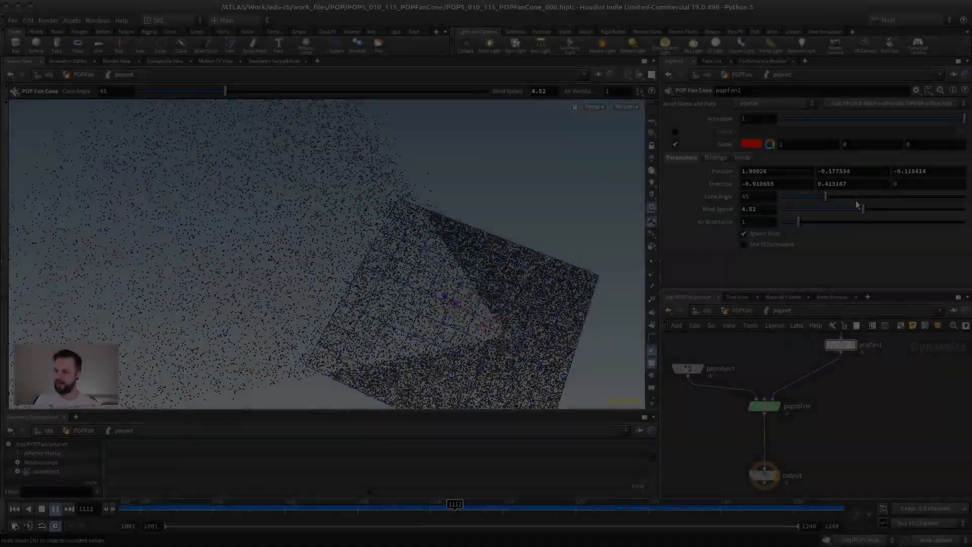
Narrow the fan cone's Cone Angle to 12.8 and replay the simulation to inspect the particle stream.
left_click_drag(826, 198, 819, 200)
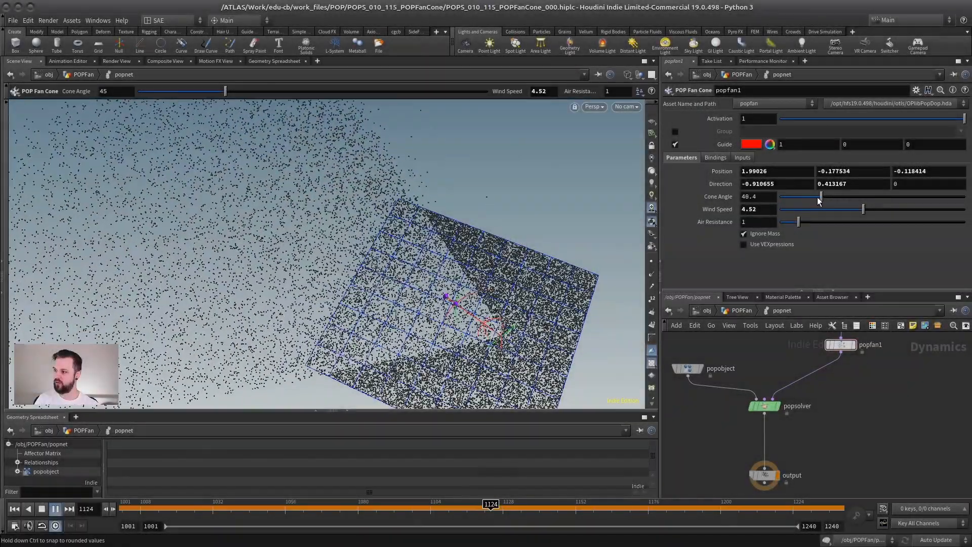
key("Up")
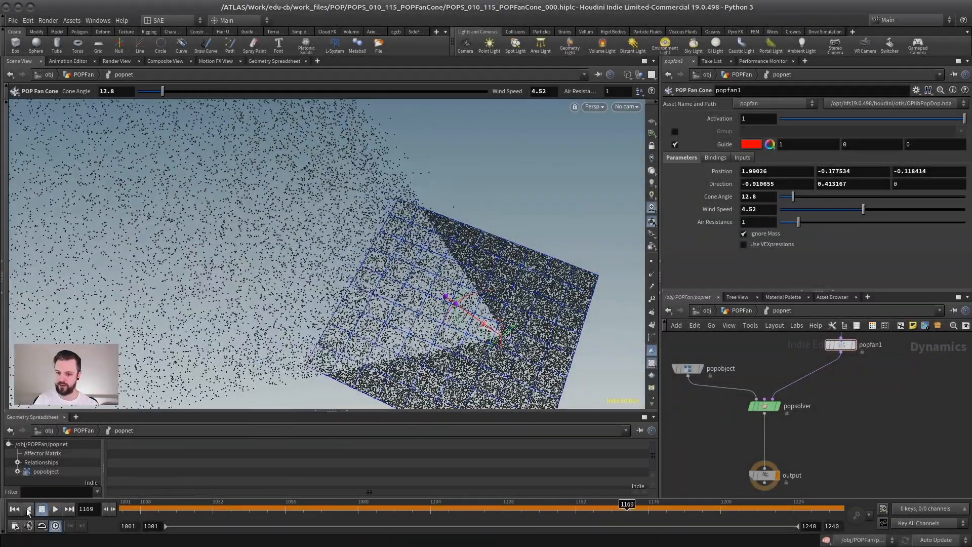
key("ctrl+Up")
key("Up")
left_click_drag(509, 297, 405, 273, "alt")
right_click_drag(406, 273, 601, 287, "alt")
middle_click_drag(601, 287, 631, 264, "alt")
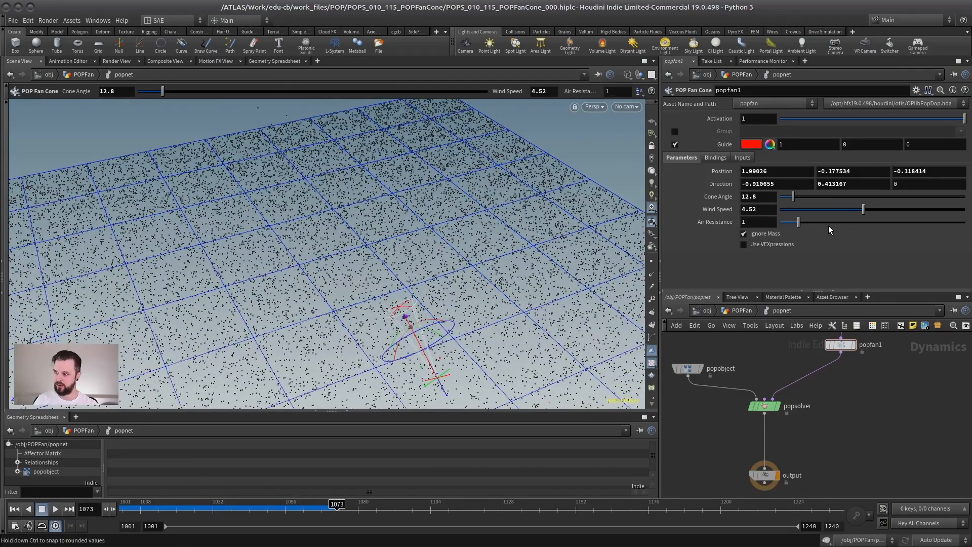
Set the fan cone's Cone Angle to 58.7 and play the simulation to inspect the spread of particles.
left_click_drag(816, 197, 826, 199)
left_click_drag(793, 199, 821, 200)
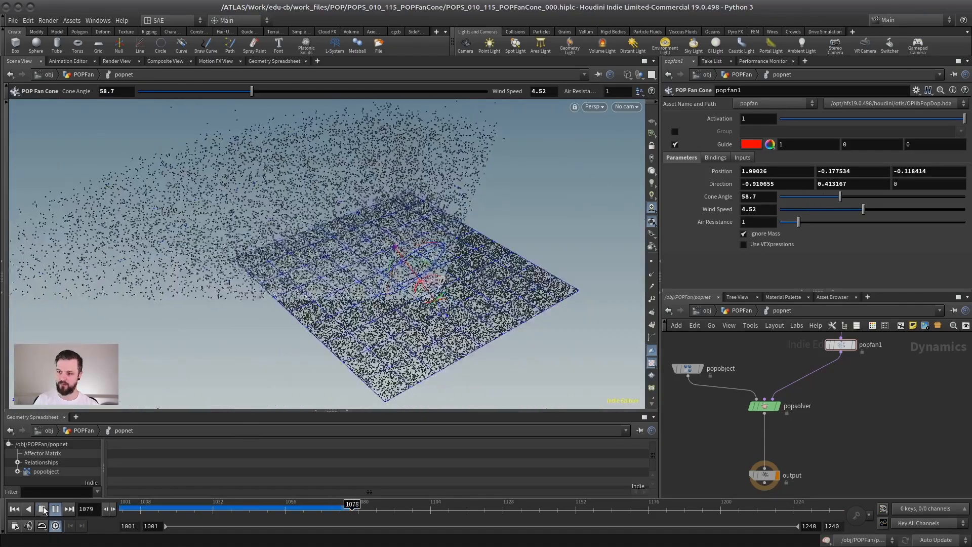
left_click_drag(294, 320, 462, 266, "alt")
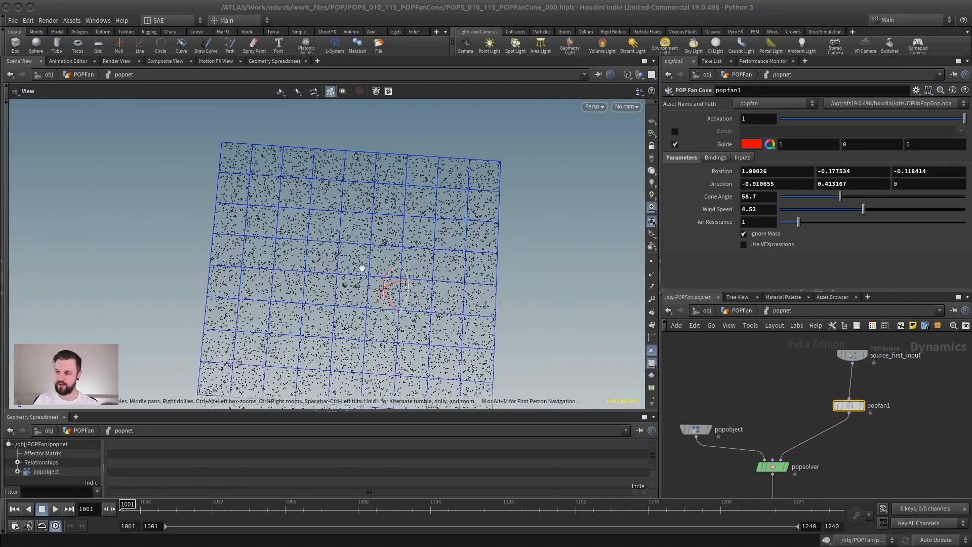
left_click_drag(361, 267, 351, 247, "alt")
middle_click_drag(350, 246, 320, 279, "alt")
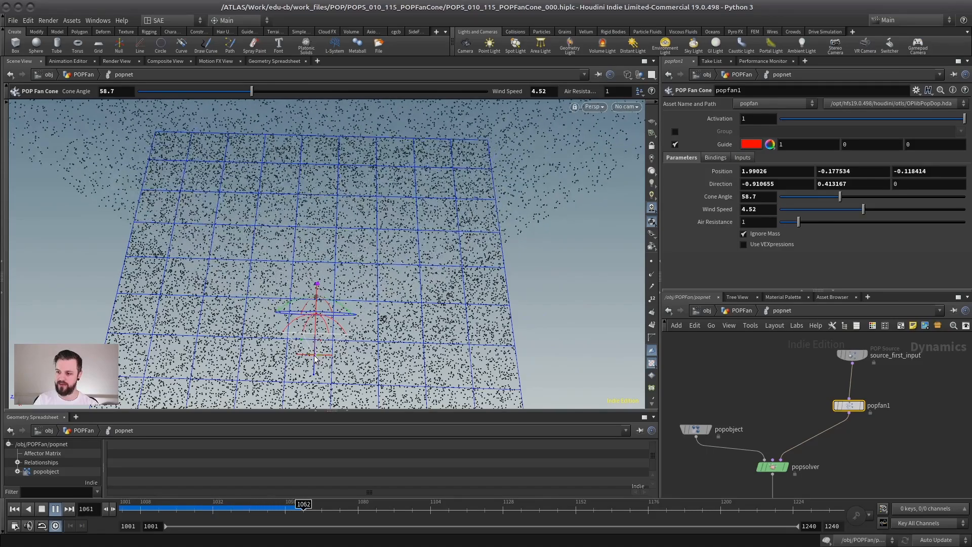
key("Up")
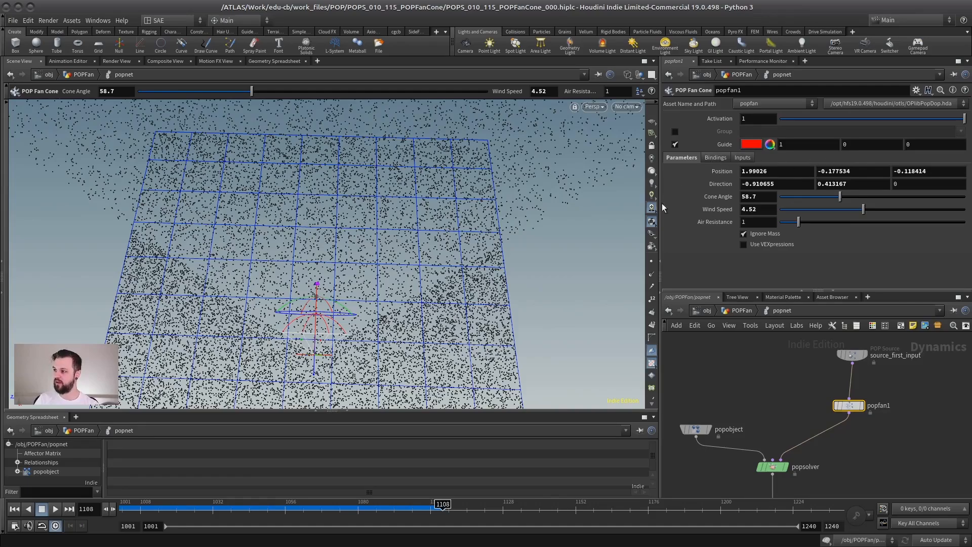
Review the fan cone's Bindings and Inputs settings, and return to its main parameters.
left_click(716, 158)
left_click(716, 157)
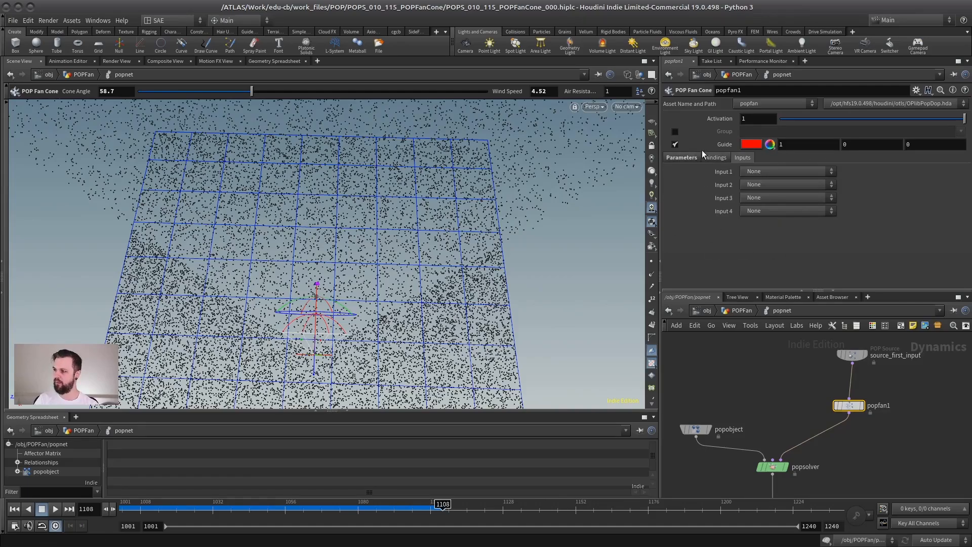
left_click(693, 158)
left_click_drag(854, 409, 857, 411)
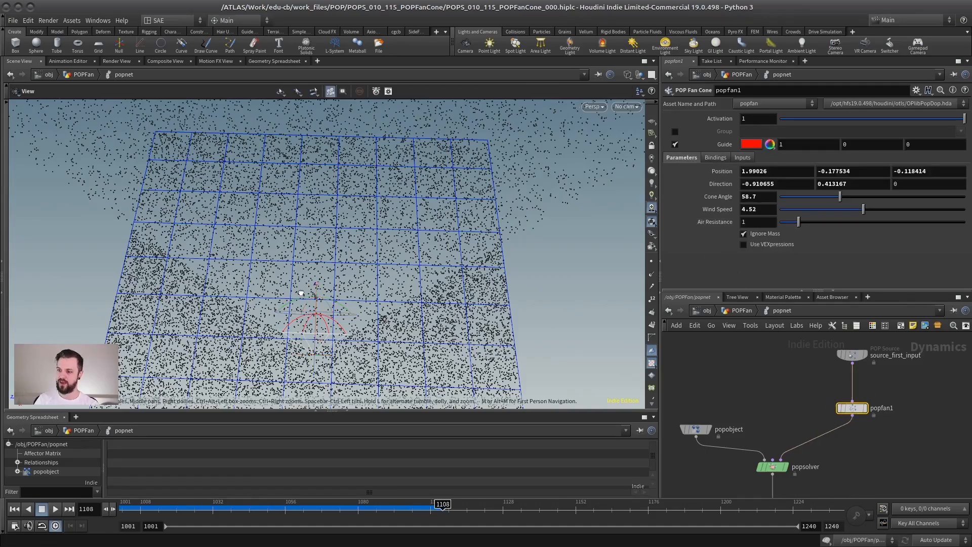
Inspect the fan cone guide and the particle spread from several angles with the simulation paused.
scroll(299, 290, "down", 4)
left_click_drag(299, 290, 288, 267, "alt")
key("Return")
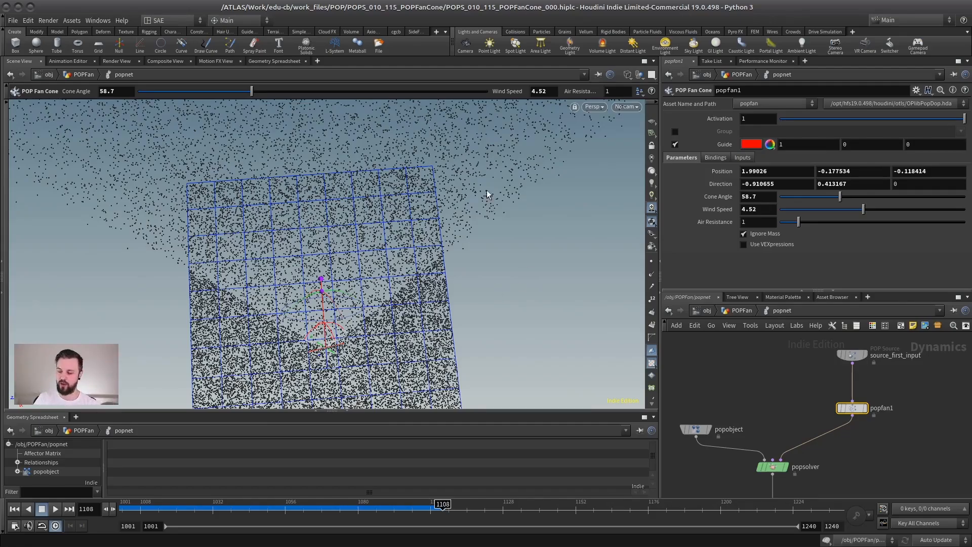
key("Escape")
right_click_drag(489, 195, 520, 282)
middle_click_drag(421, 314, 393, 231)
left_click_drag(393, 231, 358, 274)
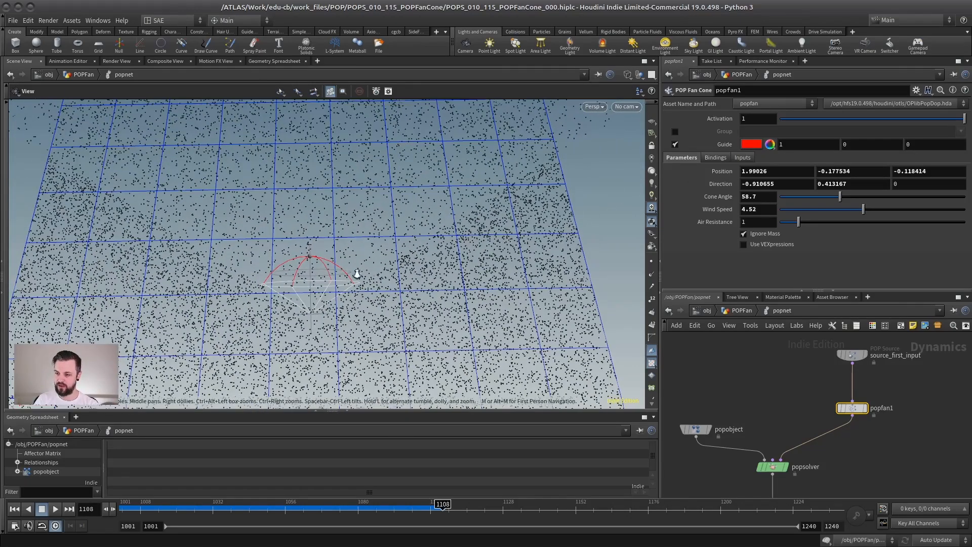
right_click_drag(358, 274, 556, 279)
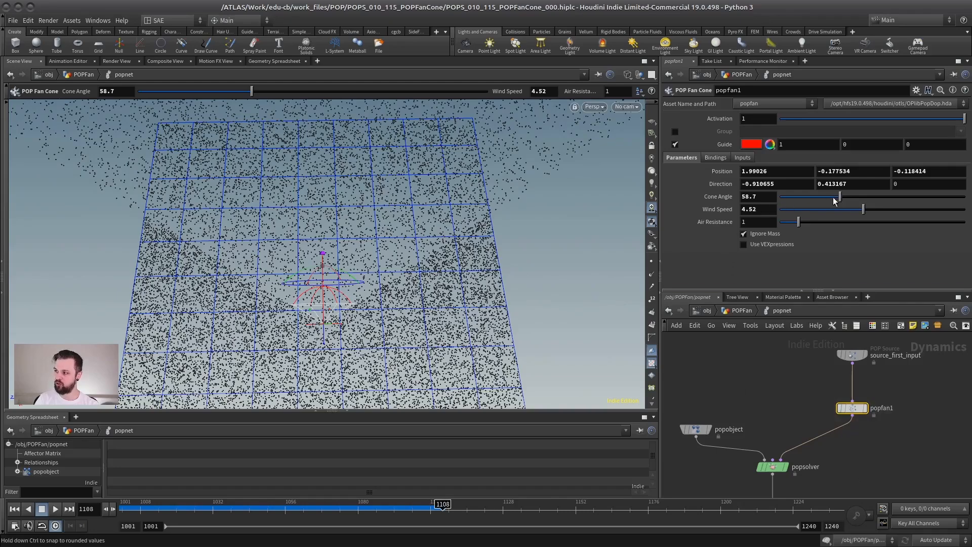
Reduce the fan cone's Cone Angle to 20.2 and replay the simulation from the first frame to inspect the stream.
mouse_move(836, 200)
left_mouse_down()
mouse_move(811, 201)
mouse_move(833, 199)
left_mouse_up()
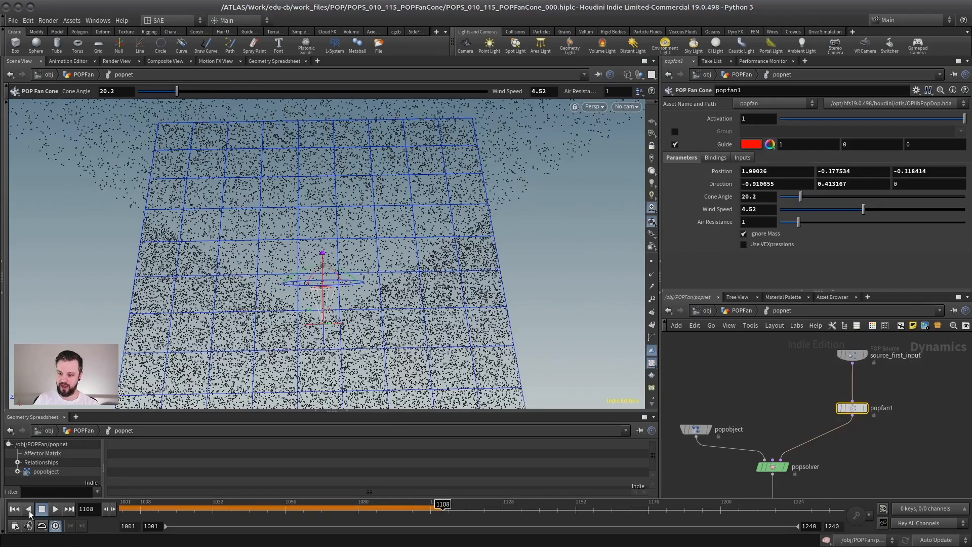
left_click(15, 510)
left_click(55, 509)
right_click_drag(476, 282, 308, 345)
left_click_drag(309, 344, 289, 185)
left_click_drag(360, 213, 319, 244)
Set the fan cone's Cone Angle to 50.3, replay the simulation to inspect the spread, and return to the first frame.
left_click(42, 511)
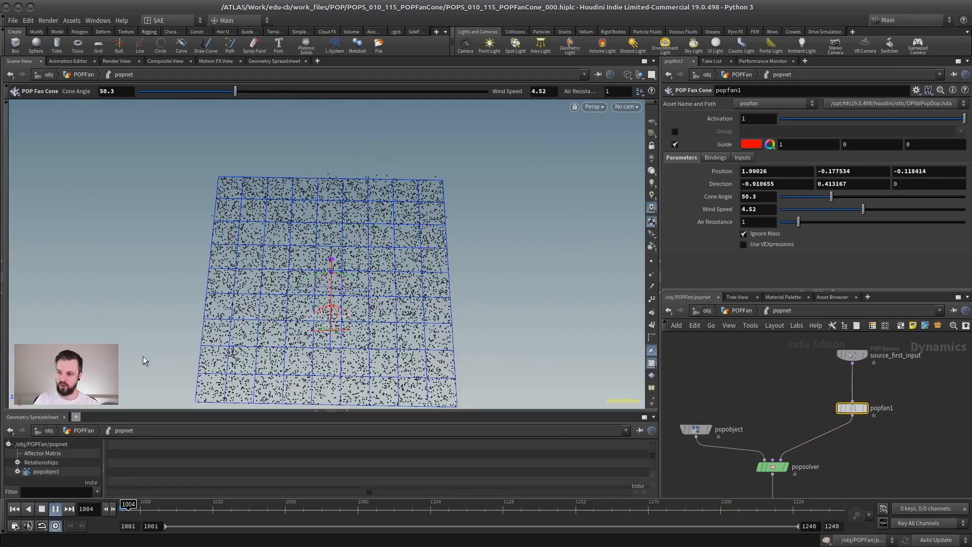
left_click_drag(315, 276, 280, 293)
key("Return")
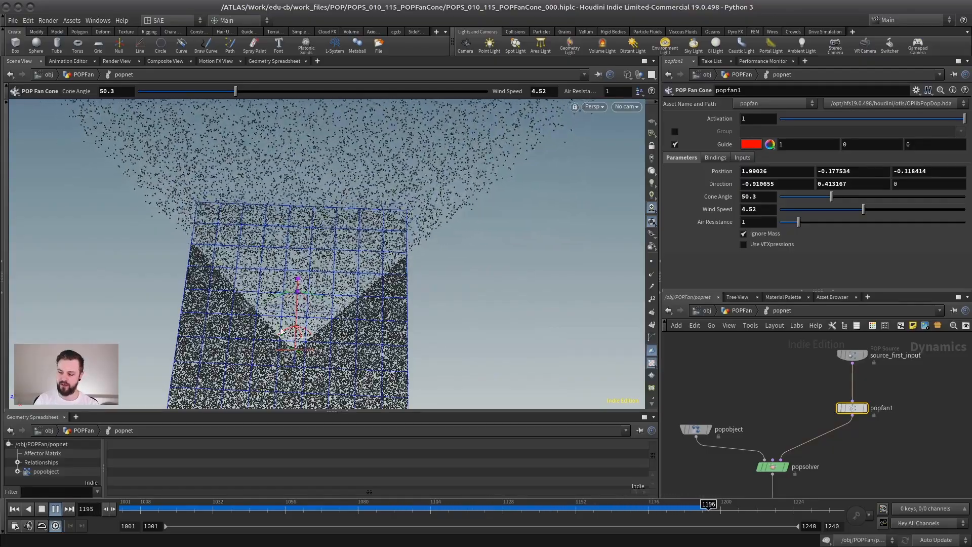
right_click_drag(300, 250, 328, 271)
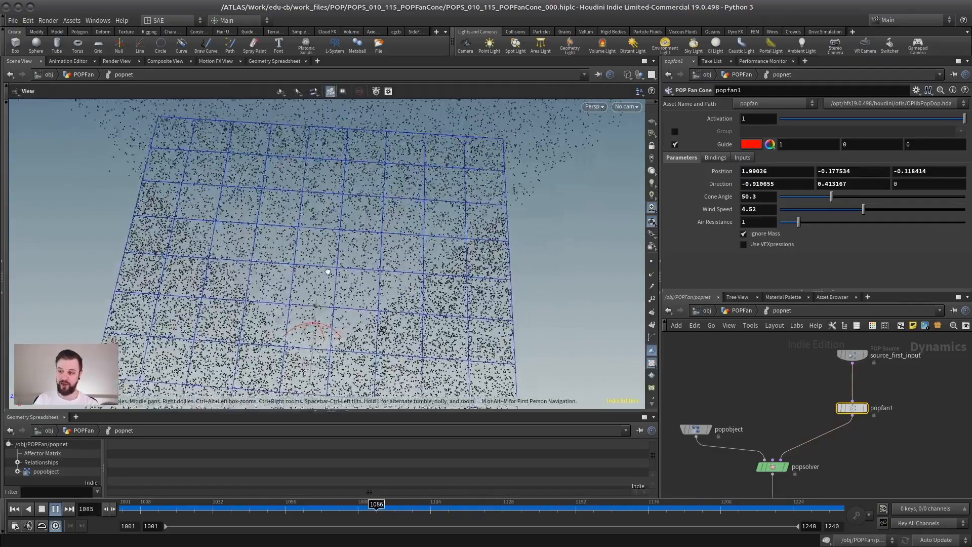
left_click_drag(328, 272, 344, 251, "alt")
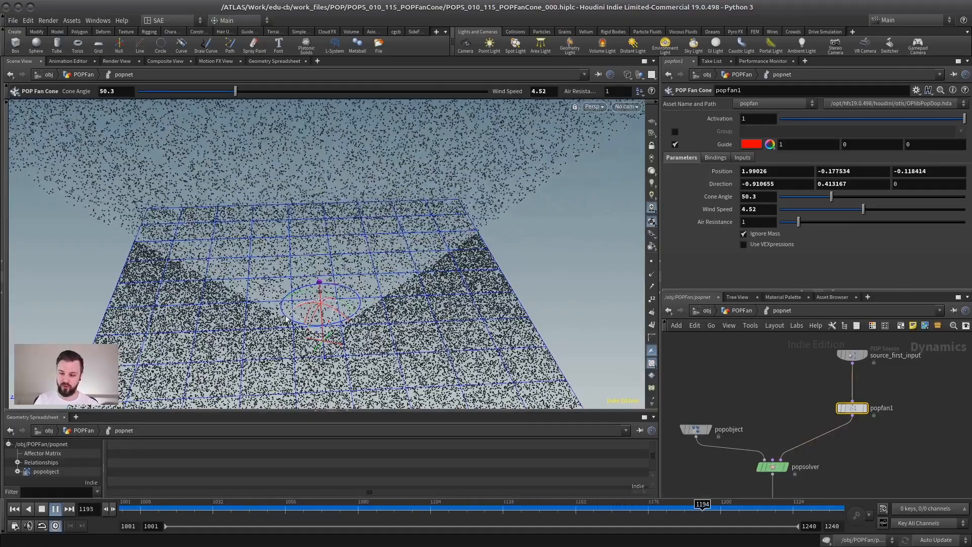
right_click_drag(507, 319, 271, 304, "alt")
left_click_drag(272, 304, 238, 307, "alt")
left_click(41, 509)
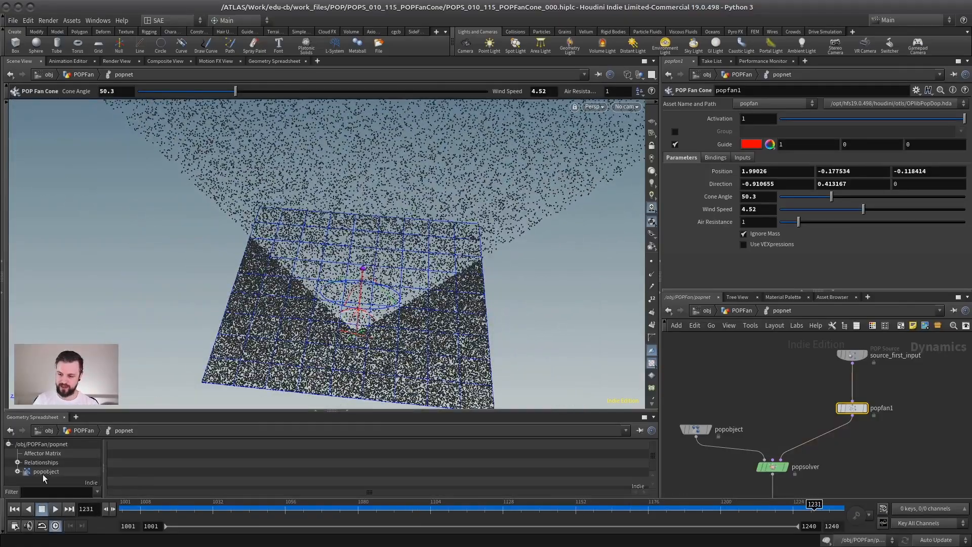
left_click(9, 507)
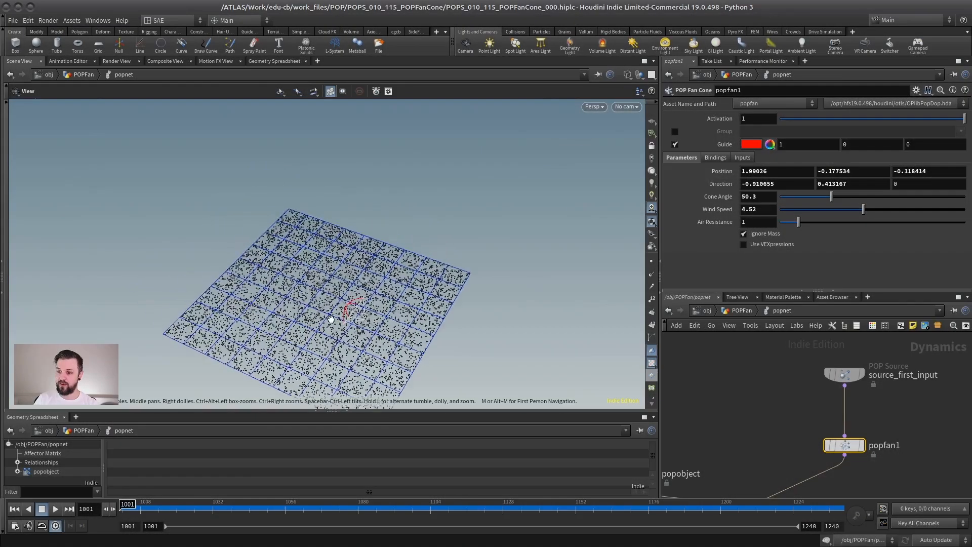
Examine the fan cone's orientation and move to frame 1083 to inspect how the particles are pushed.
left_click_drag(420, 283, 427, 256, "alt")
right_click_drag(428, 256, 355, 297, "alt")
middle_click_drag(355, 296, 370, 290, "alt")
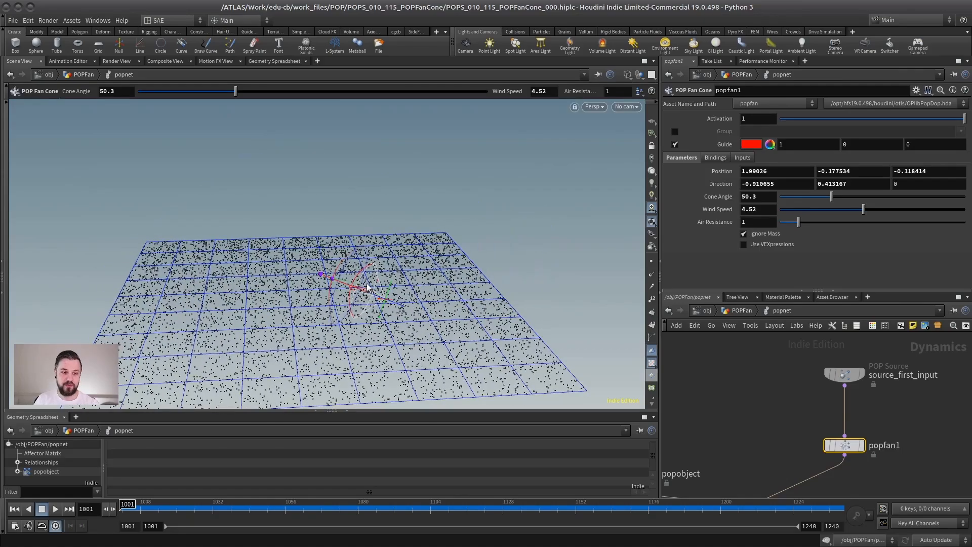
left_click_drag(368, 288, 319, 299, "alt")
key("Return")
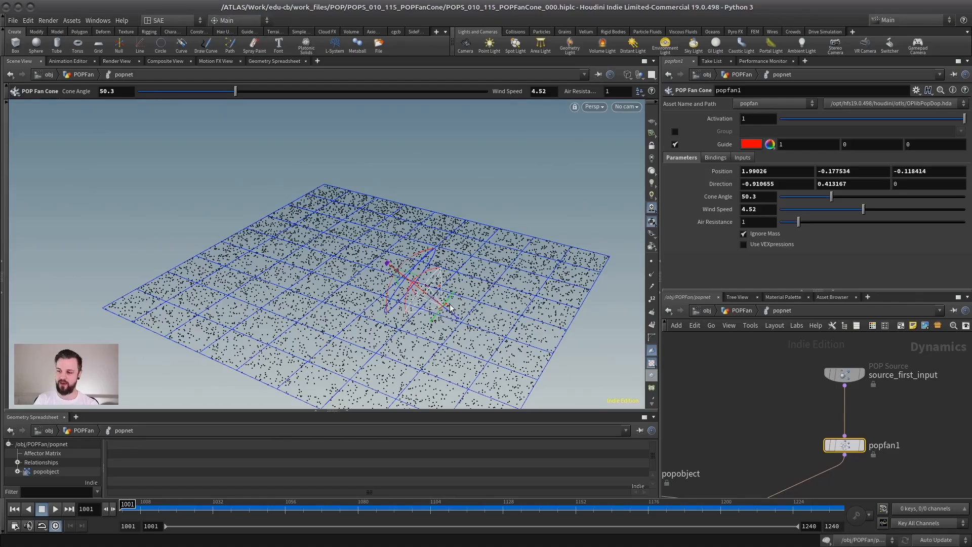
left_click_drag(213, 505, 368, 504)
left_click_drag(348, 324, 343, 289, "alt")
key("Return")
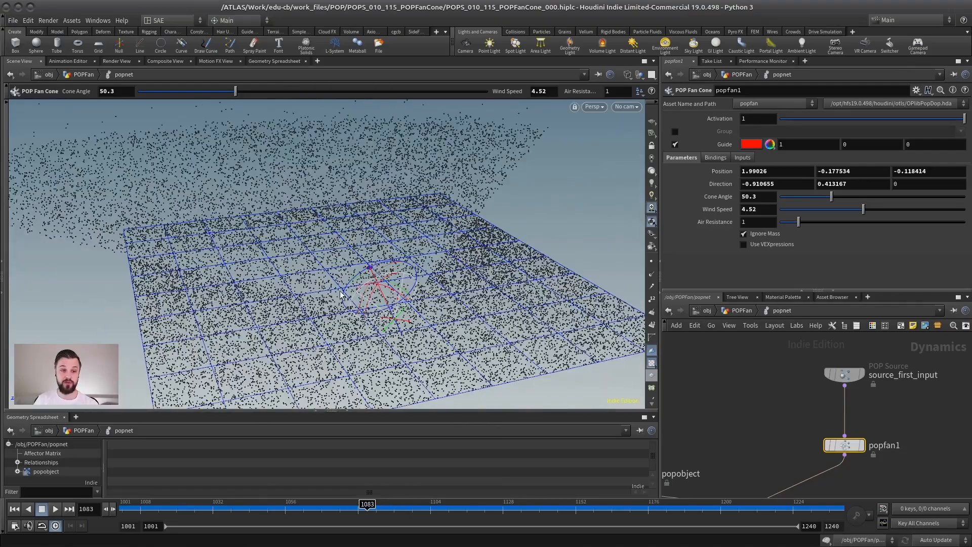
Bypass the popfan1 node and move it closer to the source node in the network.
middle_click_drag(828, 408, 770, 329)
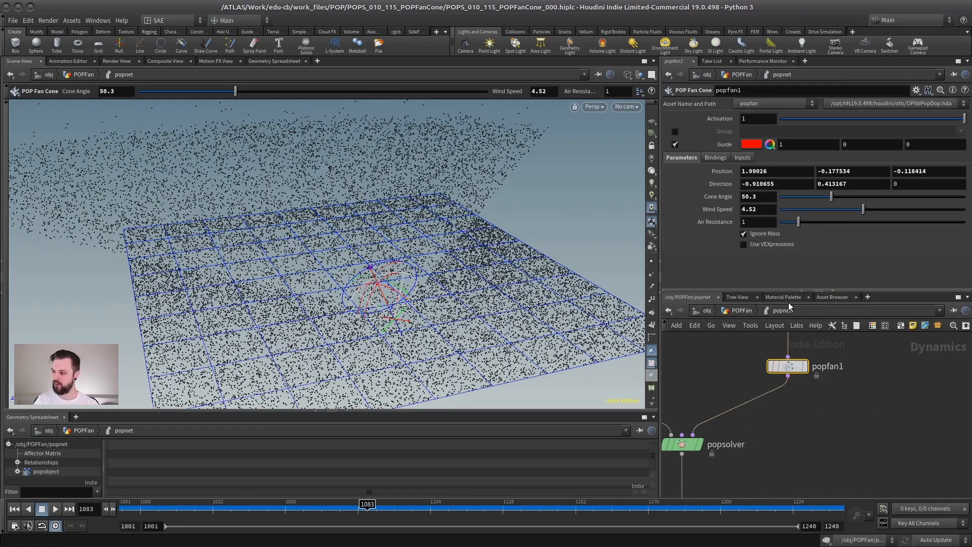
left_click_drag(794, 291, 788, 241)
middle_click_drag(735, 333, 758, 347)
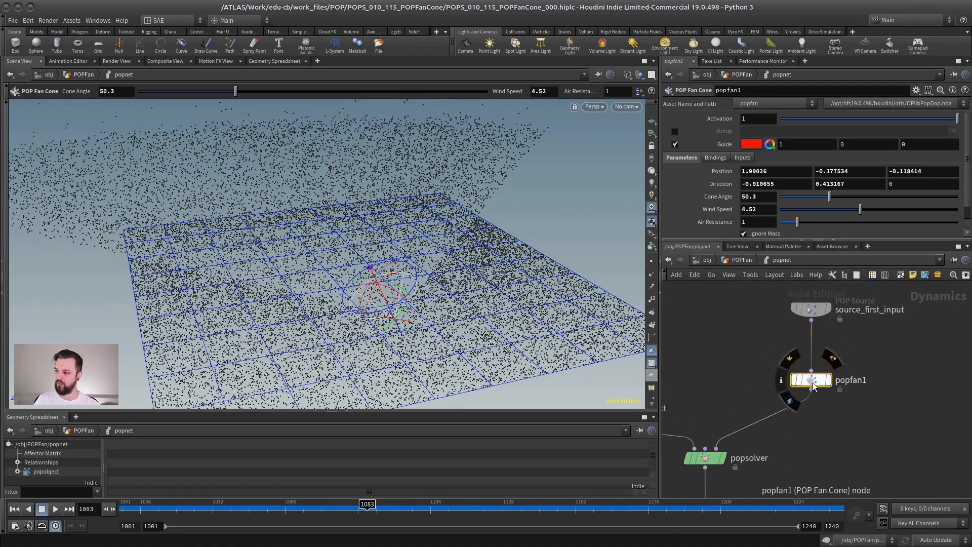
left_click_drag(812, 381, 812, 362)
left_click_drag(467, 301, 458, 324)
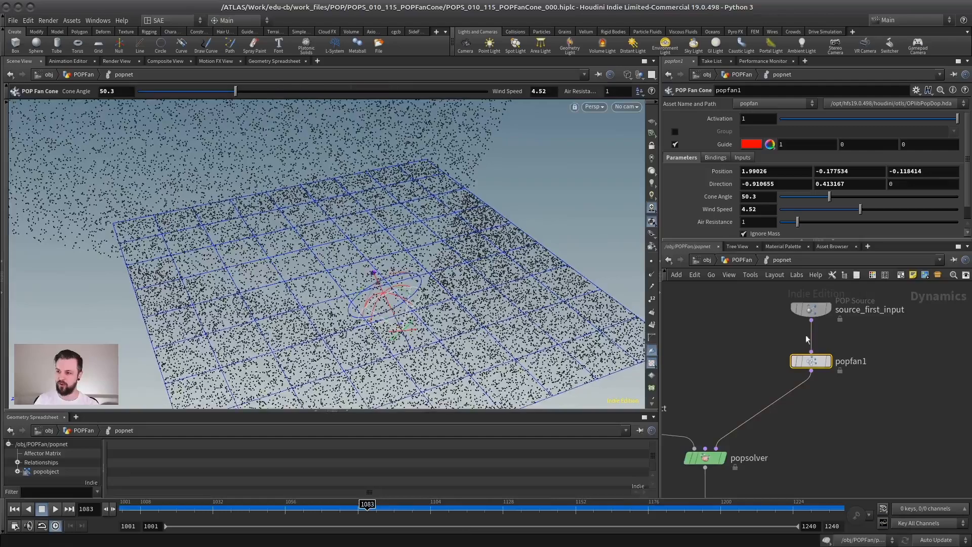
left_click(795, 363)
left_click_drag(812, 368, 812, 352)
Add a POP Axis Force node between the bypassed fan cone and the popsolver.
key("Tab")
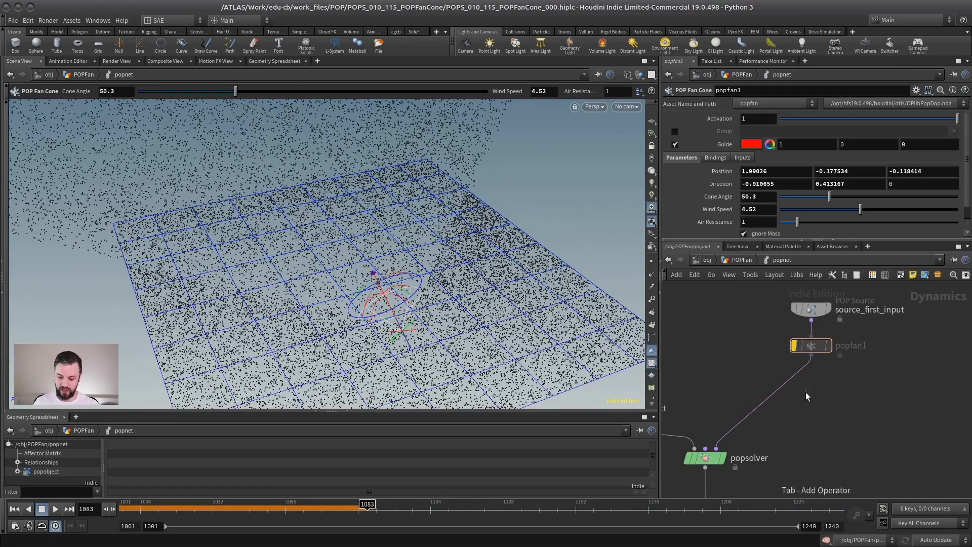
type("pop a")
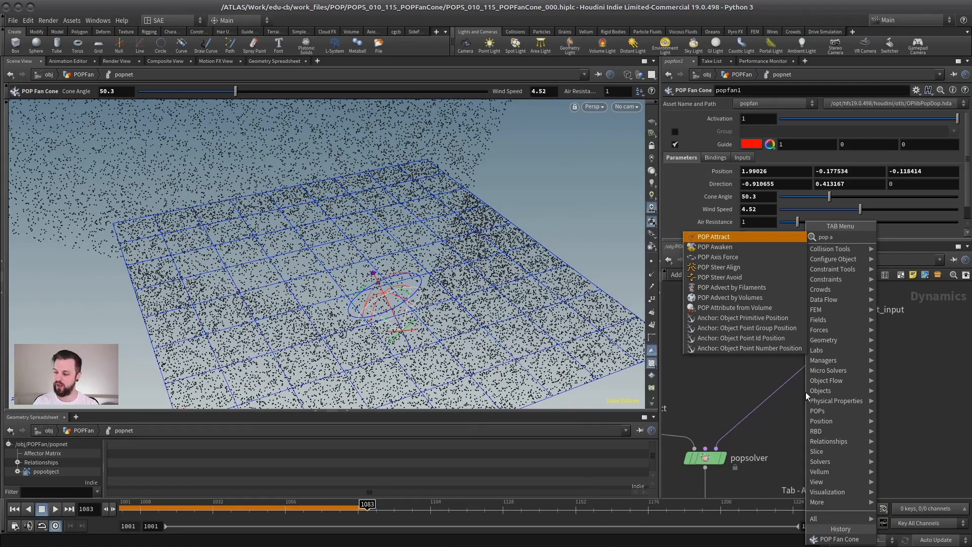
type("xis")
left_click(806, 392)
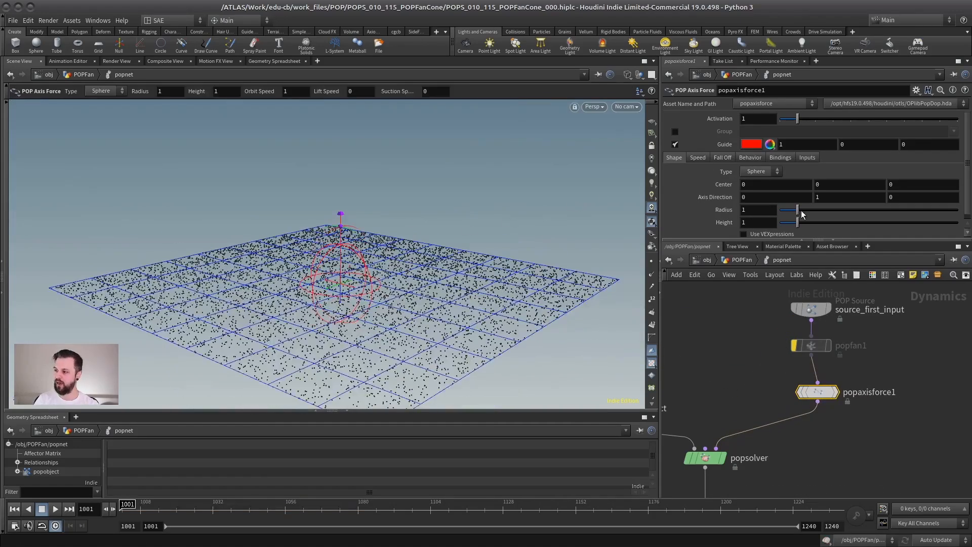
Shape the axis force with Height 10 and Radius 2.08, and tilt its Axis Direction to -0.917285, 0.398232, 0.
left_click_drag(771, 240, 771, 333)
left_click_drag(798, 222, 964, 222)
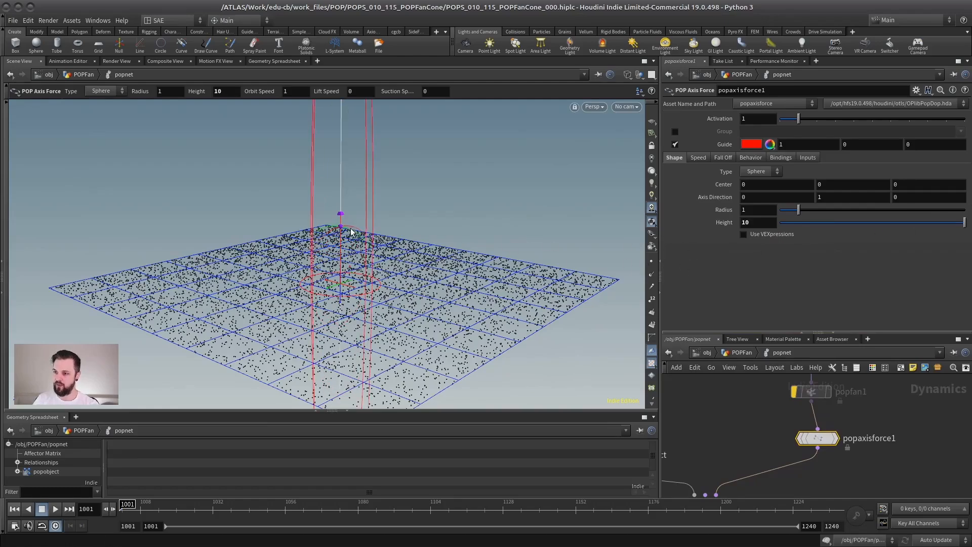
left_click_drag(341, 215, 284, 223)
right_click_drag(292, 231, 315, 264, "alt")
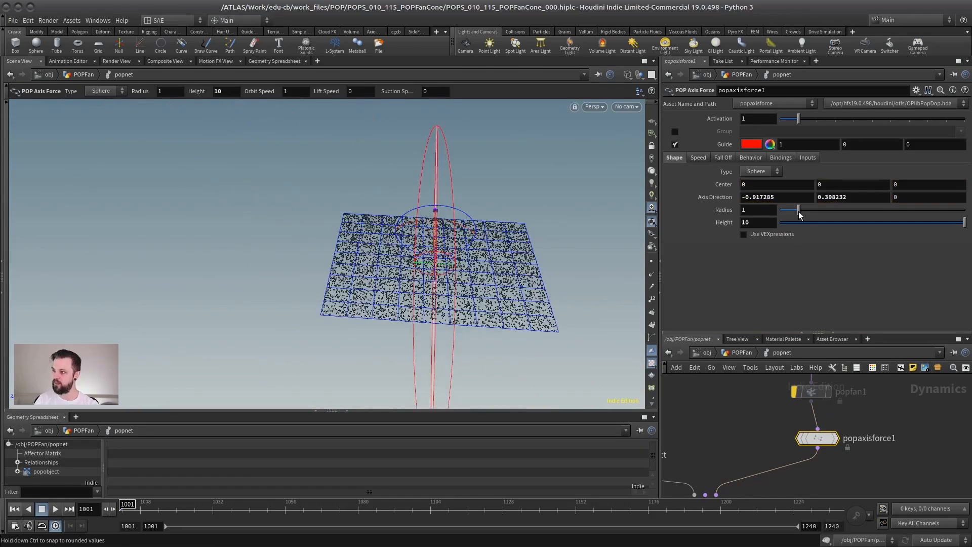
left_click_drag(799, 210, 818, 211)
left_click_drag(355, 280, 456, 273, "alt")
Set the axis force's speeds to Orbit Speed 0, Lift Speed 1.78 and Suction Speed 0.
left_click(699, 157)
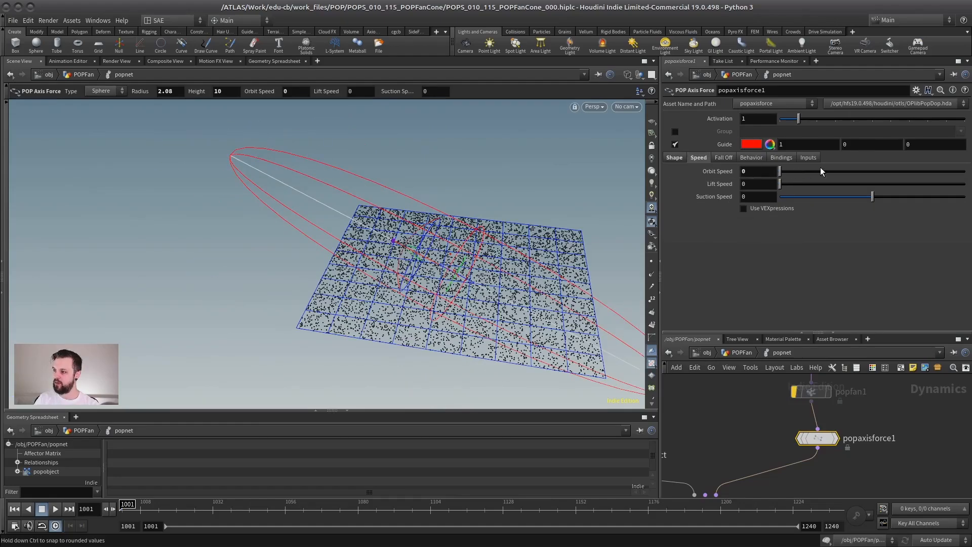
left_click_drag(791, 185, 737, 201)
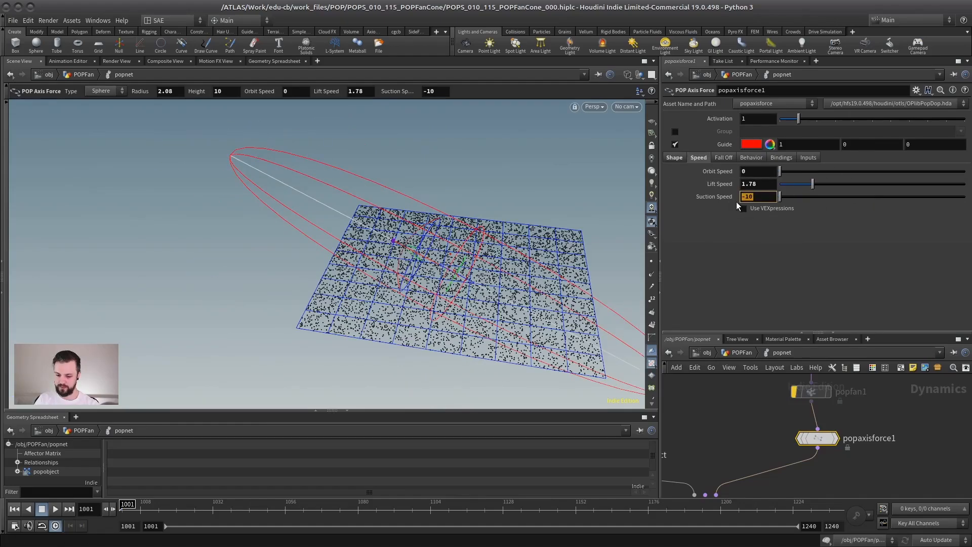
type("0")
key("Return")
Play the simulation and inspect from several angles how the axis force lifts the particles.
left_click_drag(452, 253, 395, 263, "alt")
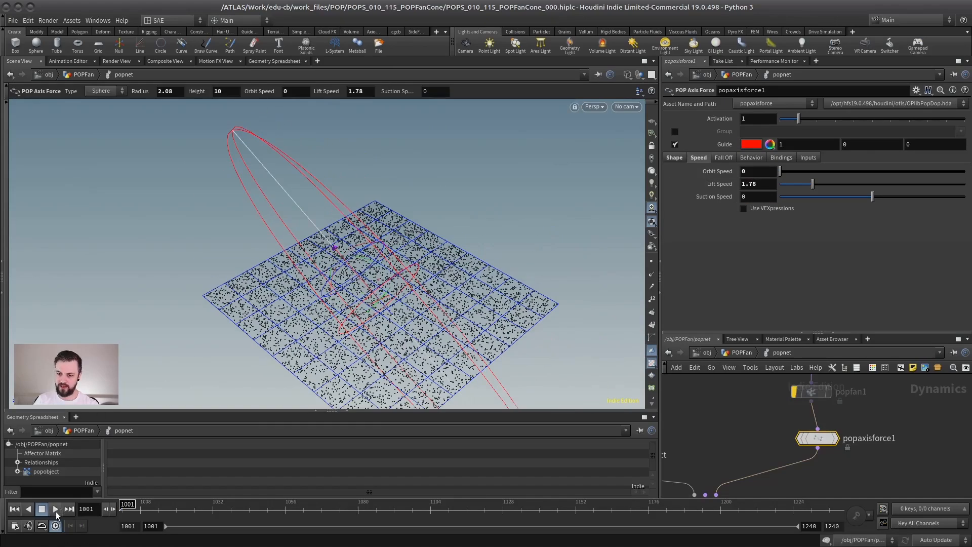
left_click(56, 510)
left_click_drag(325, 261, 302, 324, "alt")
right_click_drag(302, 324, 273, 334, "alt")
middle_click_drag(273, 335, 249, 268, "alt")
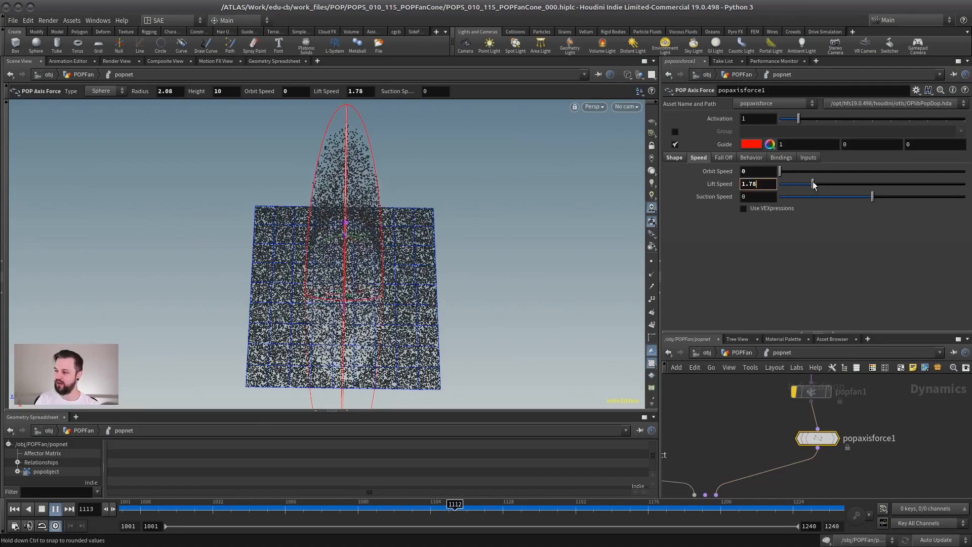
Raise the axis force's Lift Speed to 4.6, inspect the replayed particle stream, and return to the first frame.
left_click_drag(814, 185, 865, 181)
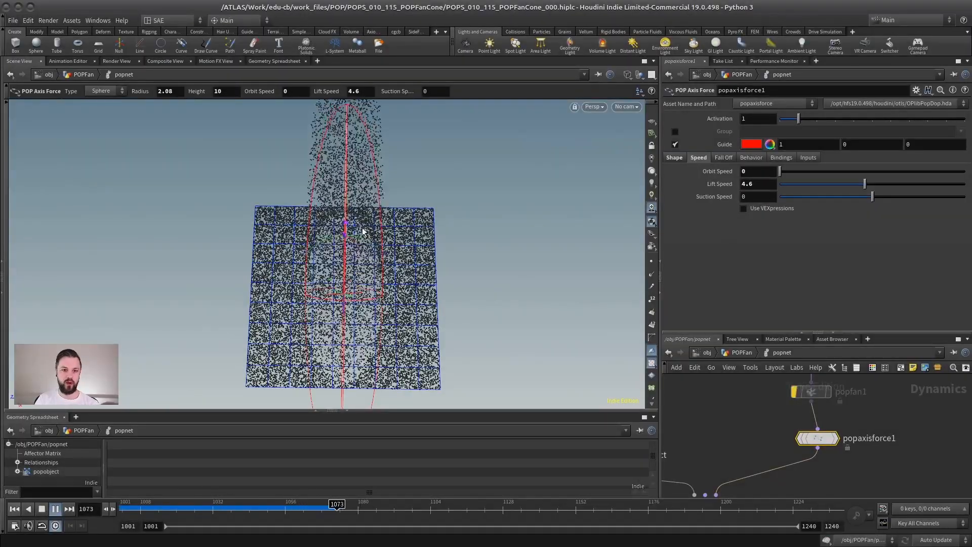
key("Escape")
left_click_drag(363, 231, 375, 256)
key("Return")
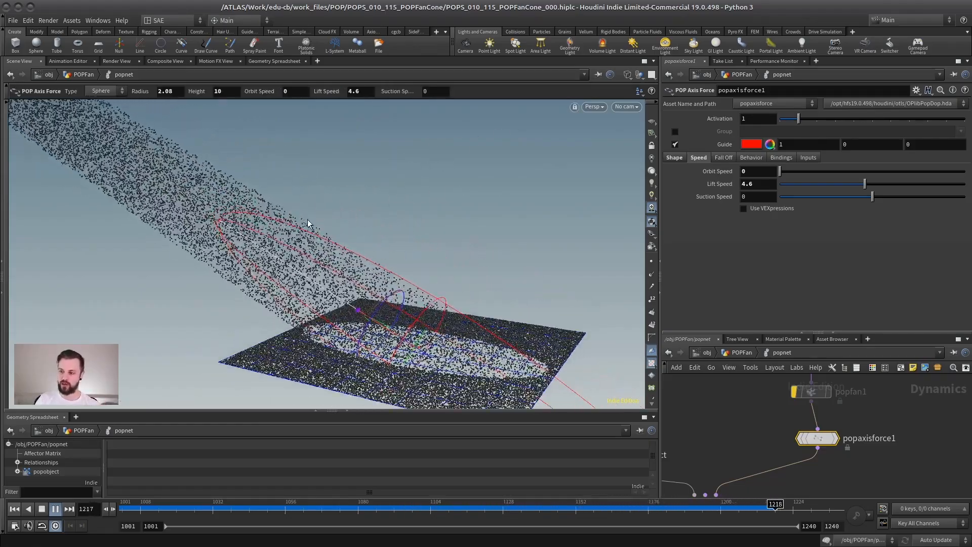
middle_click_drag(303, 231, 350, 224)
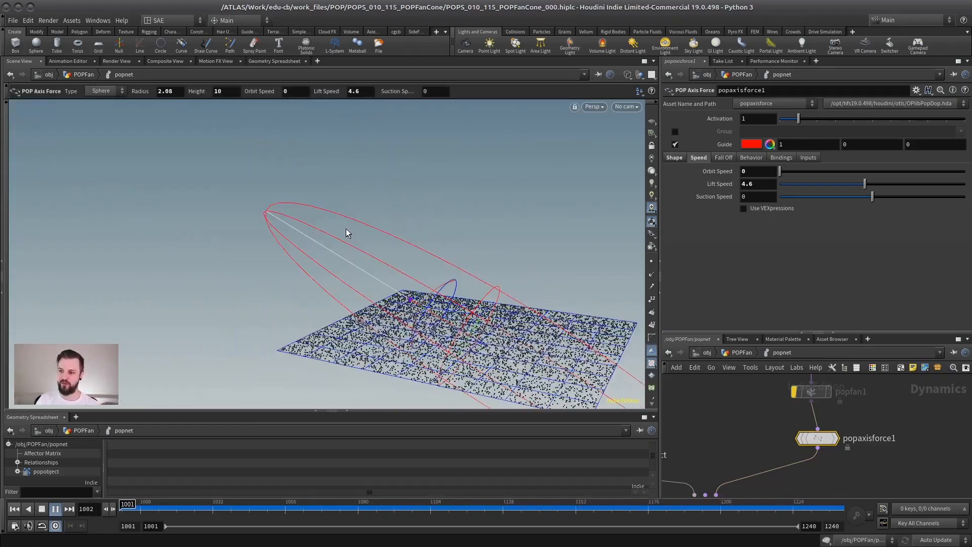
left_click(42, 509)
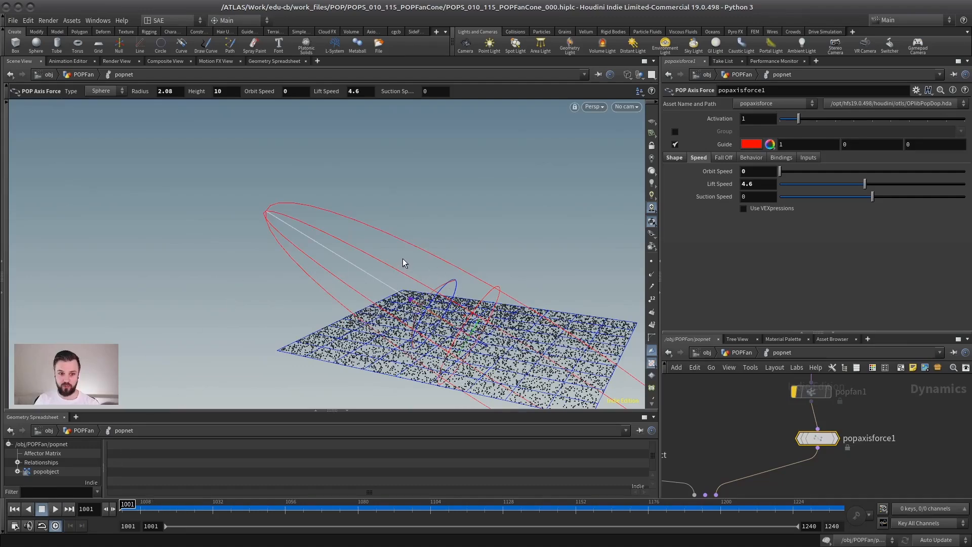
Move the popaxisforce1 node closer to the fan cone node and bypass it.
left_click_drag(870, 333, 871, 182)
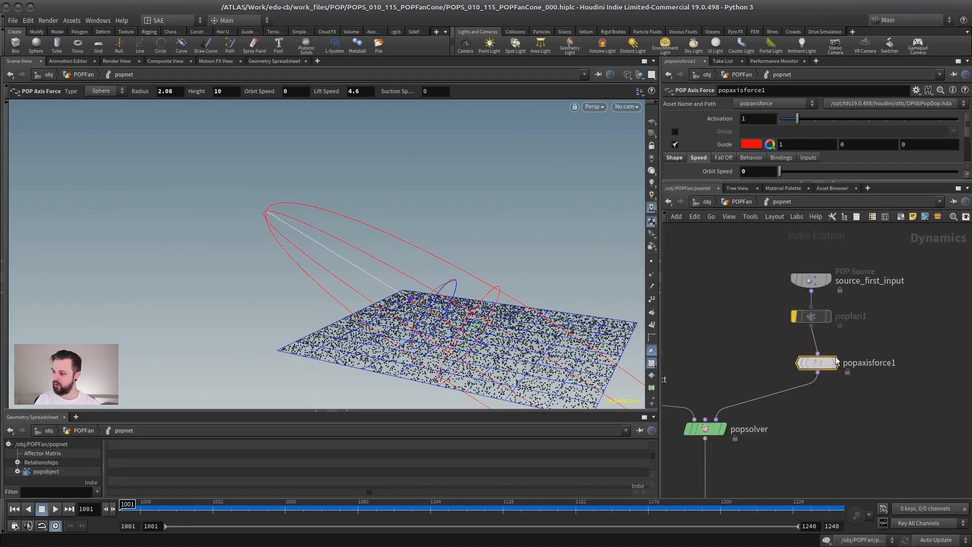
left_click_drag(818, 363, 819, 344)
key("b")
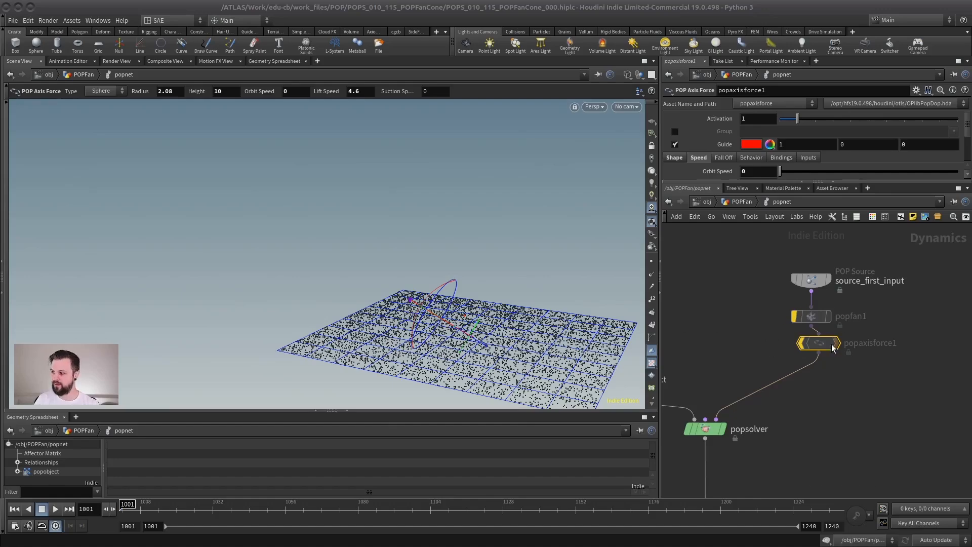
Add a POP Wind node between the bypassed axis force and the popsolver.
key("Tab")
type("forc")
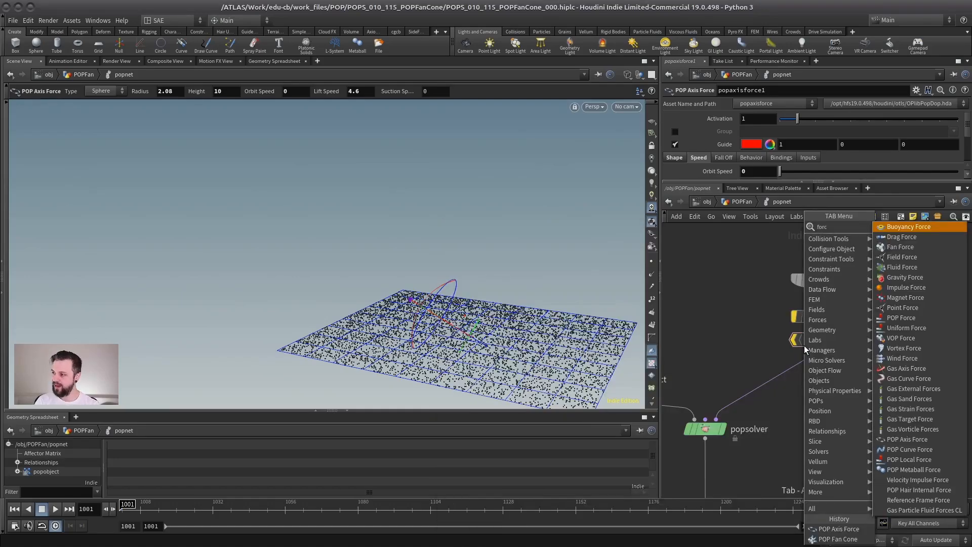
key("Down")
key("Down")
key("BackSpace")
key("BackSpace")
key("BackSpace")
key("BackSpace")
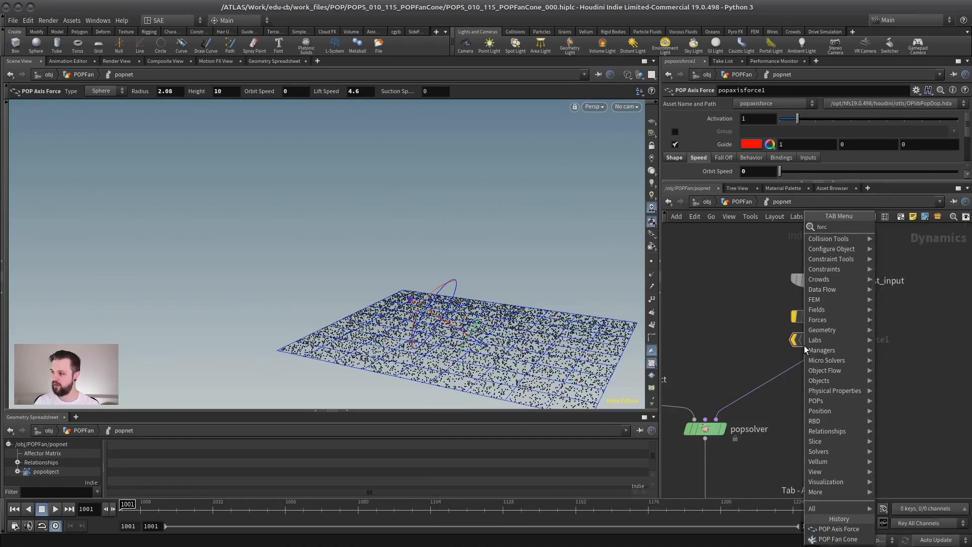
type("pop win")
key("Return")
left_click(809, 387)
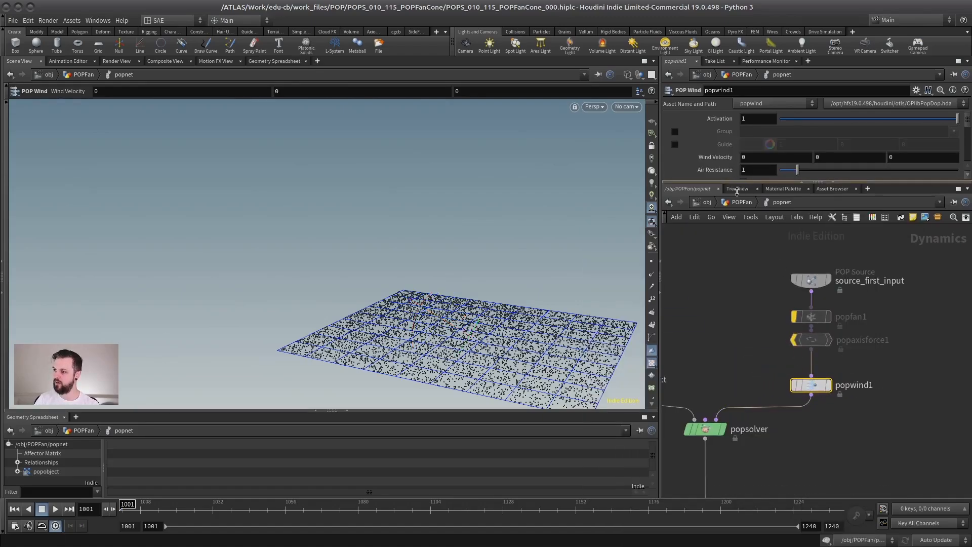
Set popwind1's X Wind Velocity to -3, play the simulation to view the wind, and return to the first frame.
left_click_drag(745, 182, 718, 230)
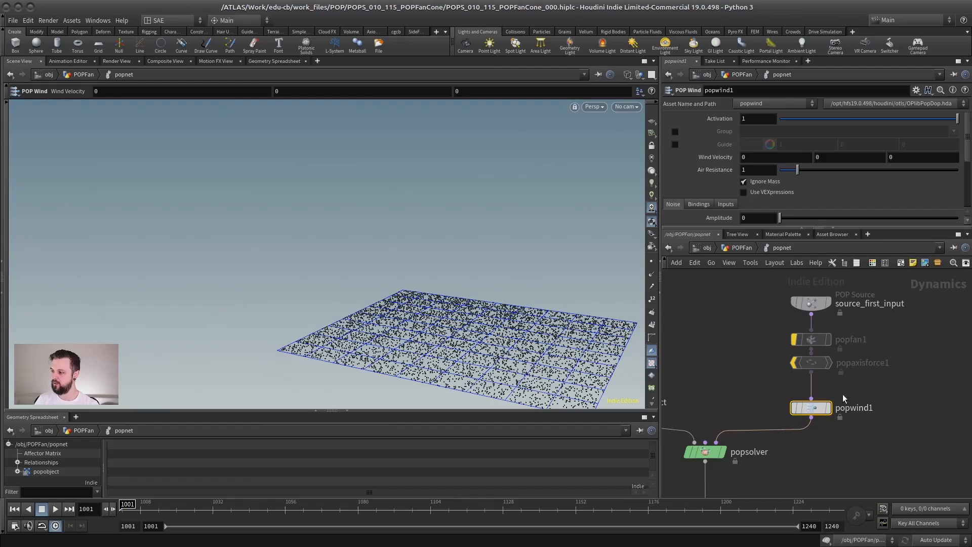
left_click_drag(395, 310, 456, 338, "alt")
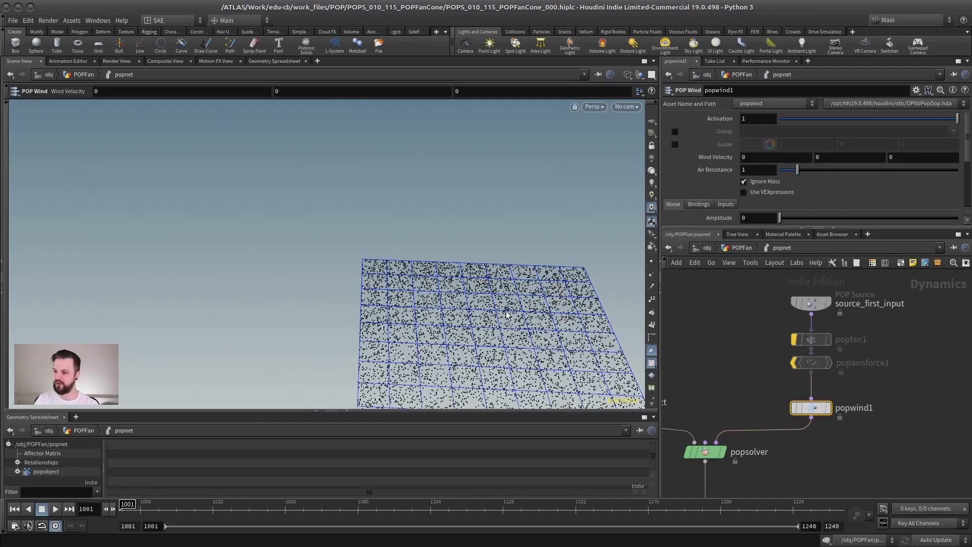
middle_click_drag(441, 302, 307, 237, "alt")
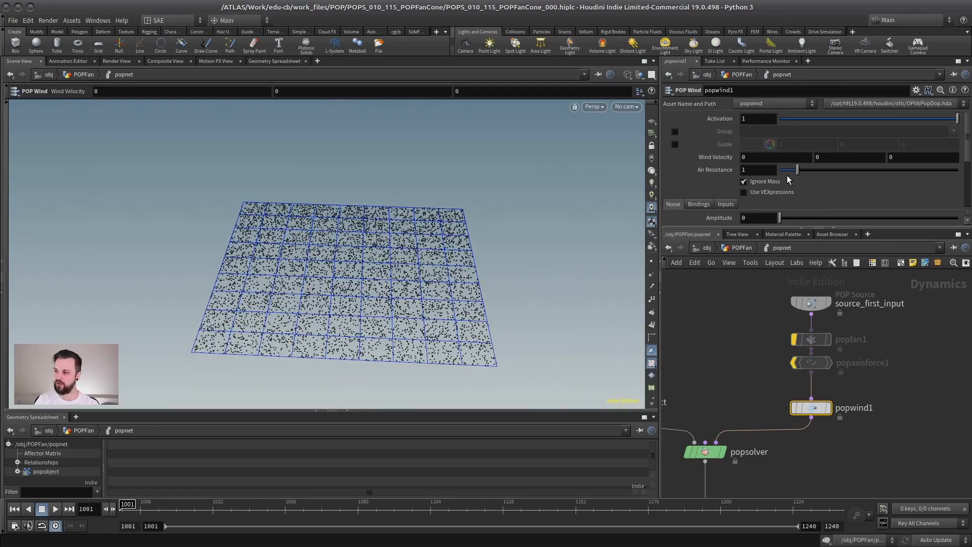
left_click(763, 157)
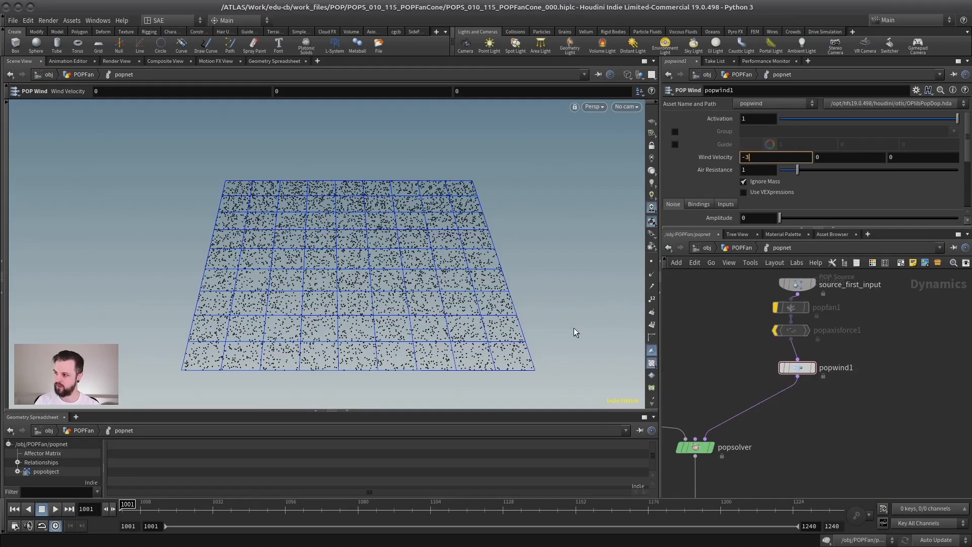
middle_click_drag(312, 305, 374, 304, "alt")
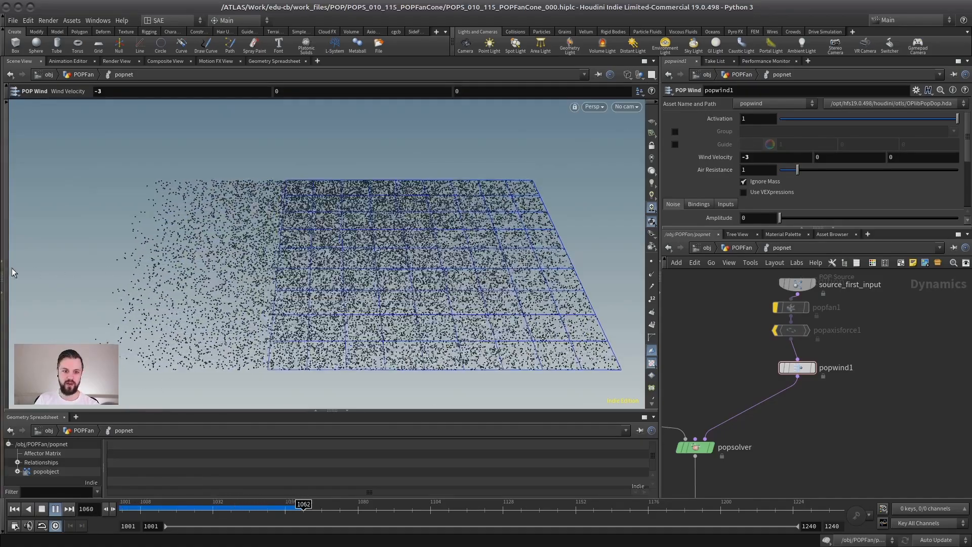
left_click(15, 510)
Add a POP Group node between popwind1 and the popsolver and enable its bounding box grouping.
middle_click_drag(730, 398, 702, 405)
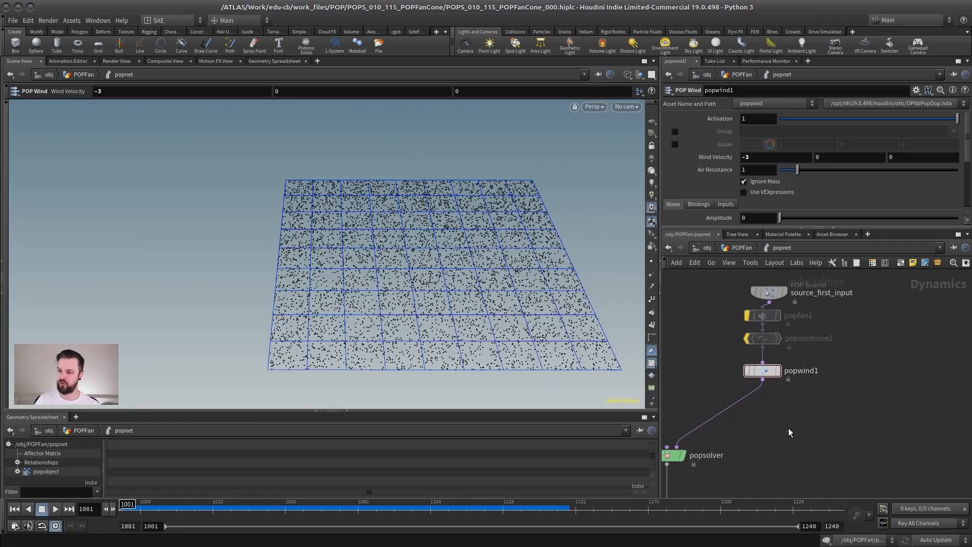
key("Tab")
type("pop grou")
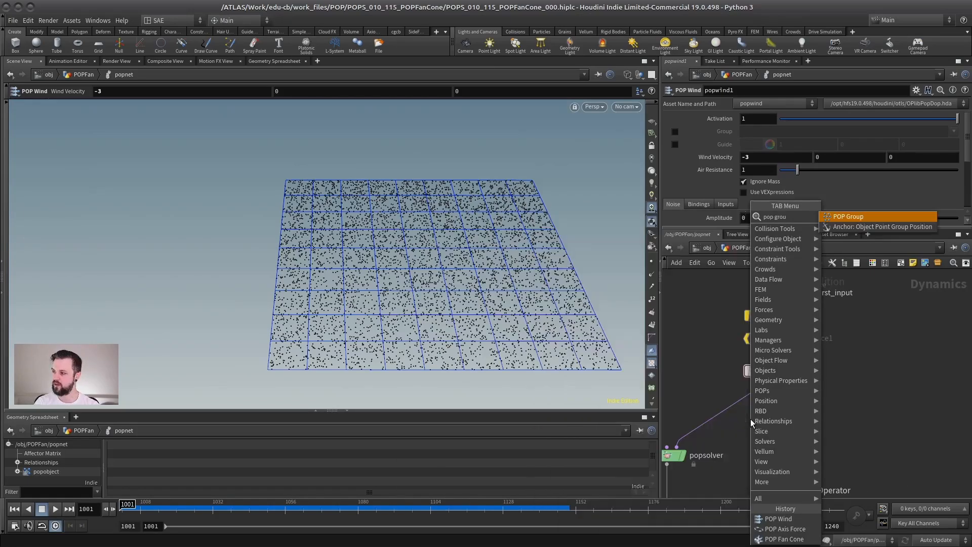
key("Return")
left_click(779, 406)
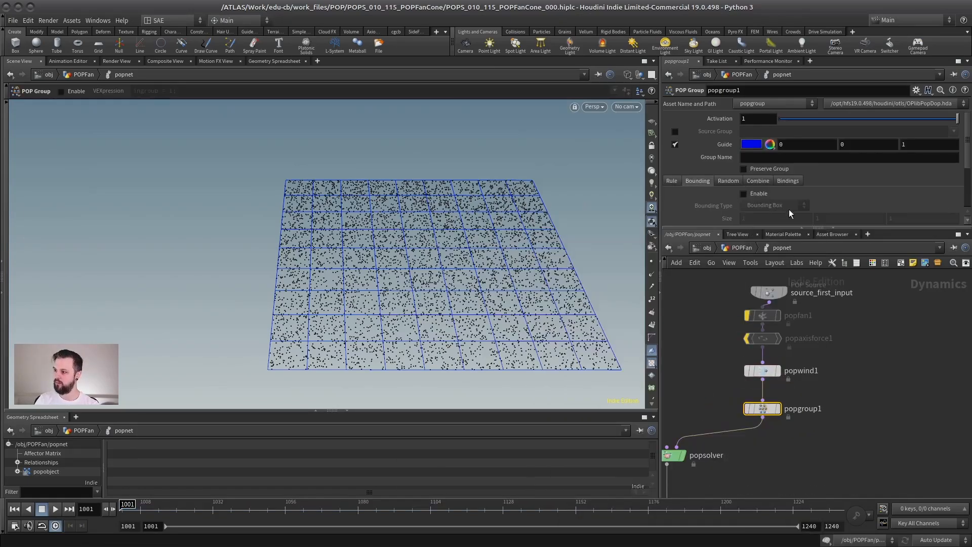
left_click(743, 194)
Resize the group's bounding box to about 10.25 by 1 by 4.44, extending past one edge of the grid.
left_click_drag(449, 263, 400, 283, "alt")
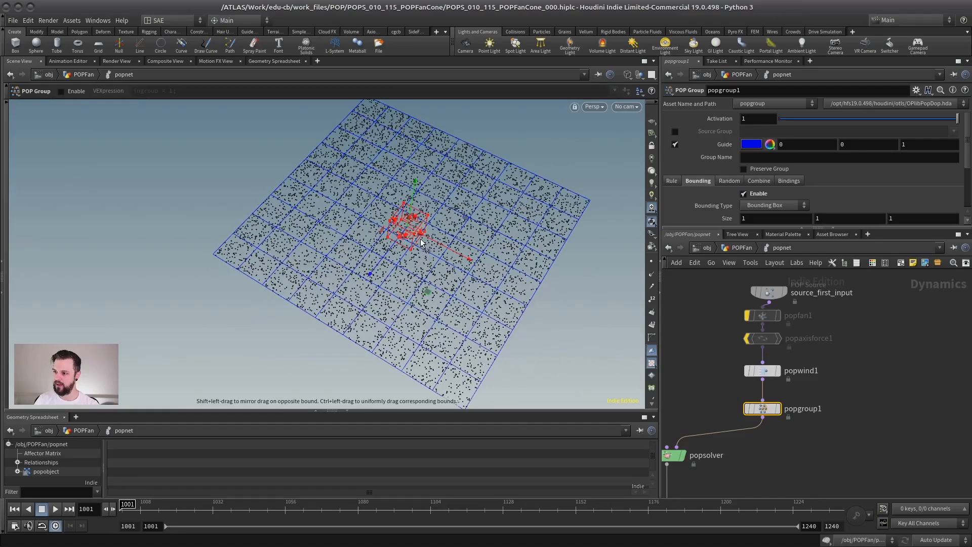
left_click_drag(420, 236, 474, 264)
left_click_drag(388, 235, 210, 153)
left_click_drag(324, 118, 537, 146, "alt")
left_click_drag(349, 228, 408, 245, "alt")
middle_click_drag(409, 244, 434, 255, "alt")
Move popgroup1 ahead of popwind1 in the node chain and set its Group Name to box1.
left_click_drag(762, 408, 840, 375)
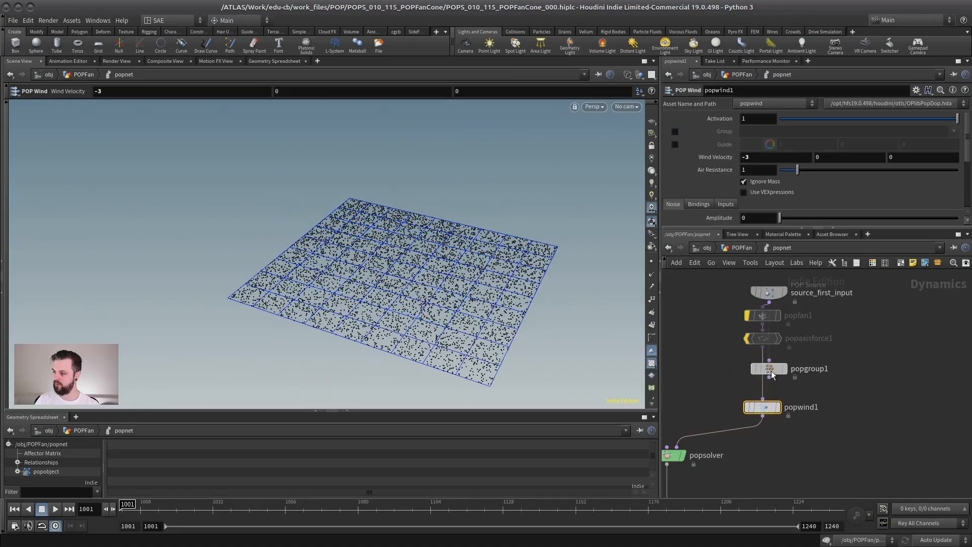
left_click_drag(771, 371, 770, 374)
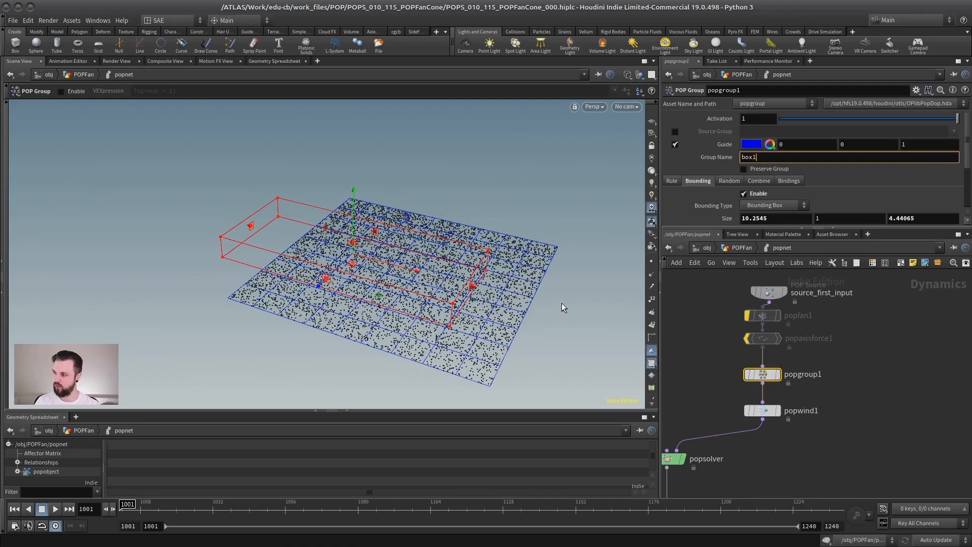
Enable the group restriction on popwind1 and limit the wind to the box1 group.
left_click(763, 410)
left_click(676, 132)
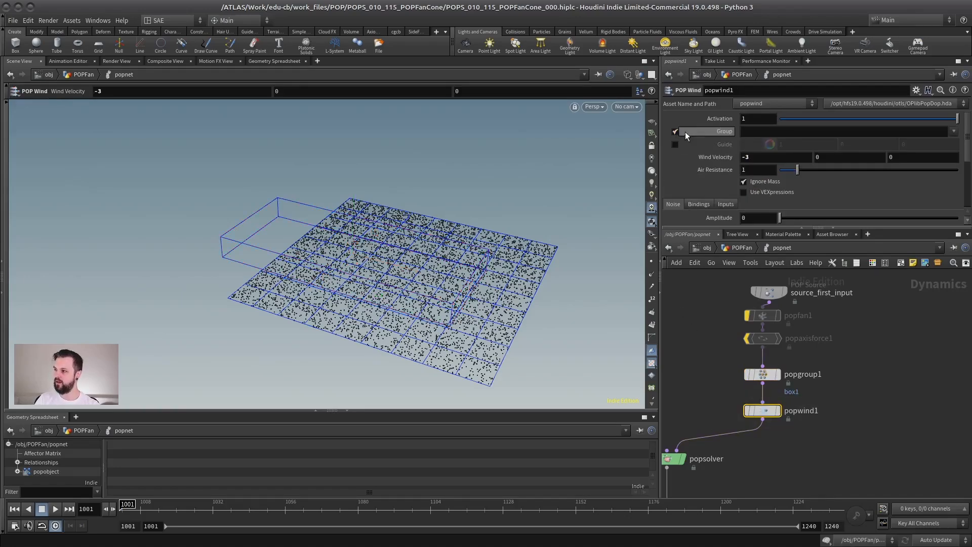
left_click(954, 131)
left_click(925, 145)
key("Escape")
Play the simulation, inspect from above how the wind carries the box1 particles, and stop playback.
scroll(415, 259, "up", 5)
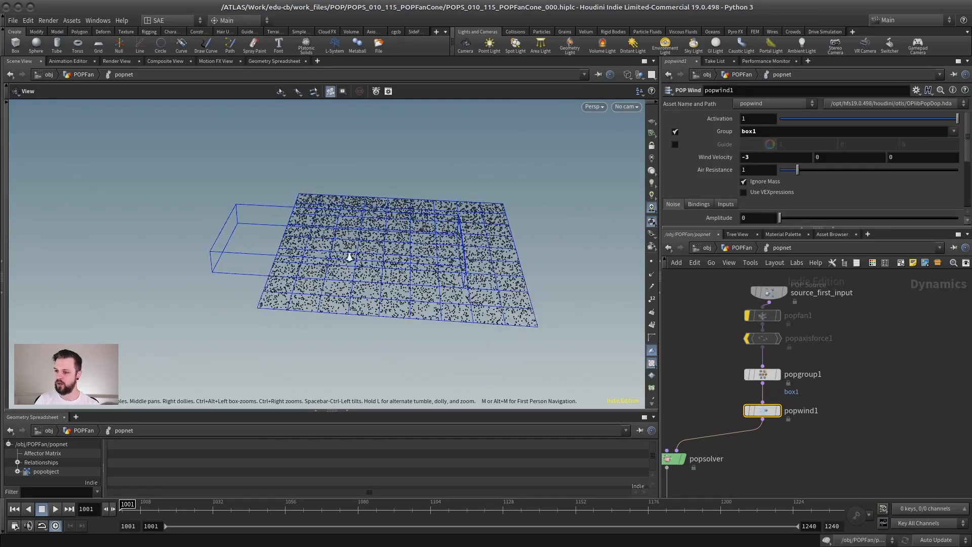
scroll(415, 258, "down", 3)
key("Return")
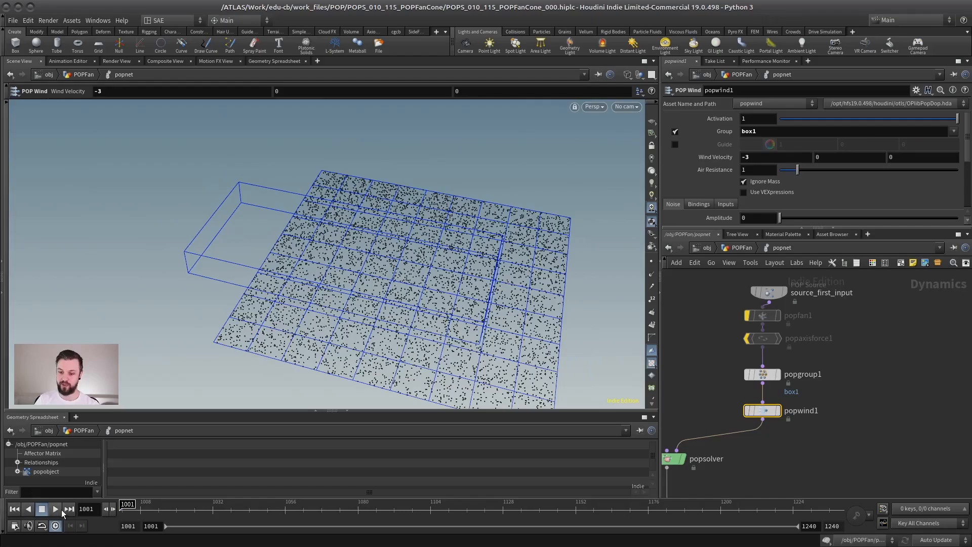
left_click_drag(282, 244, 340, 267, "alt")
scroll(341, 267, "down", 3)
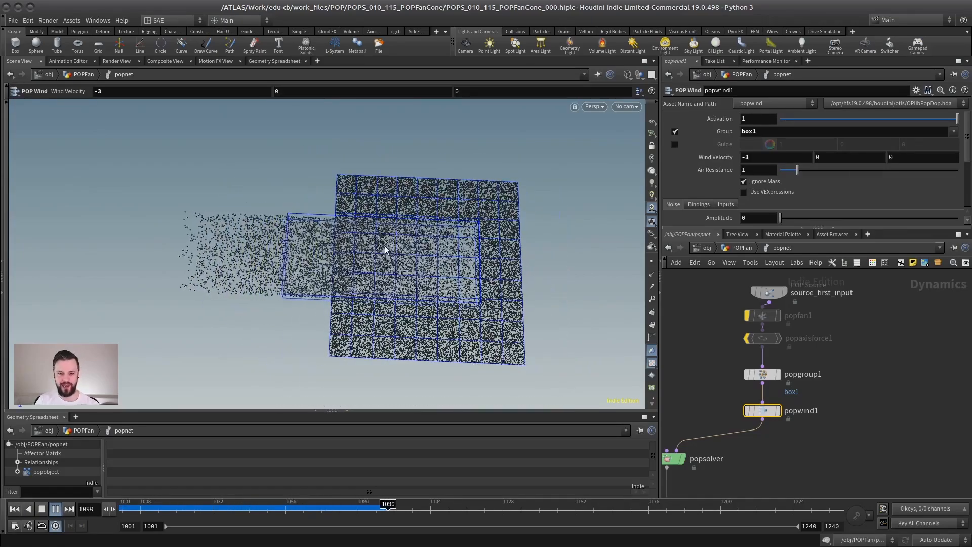
left_click_drag(397, 254, 397, 269, "alt")
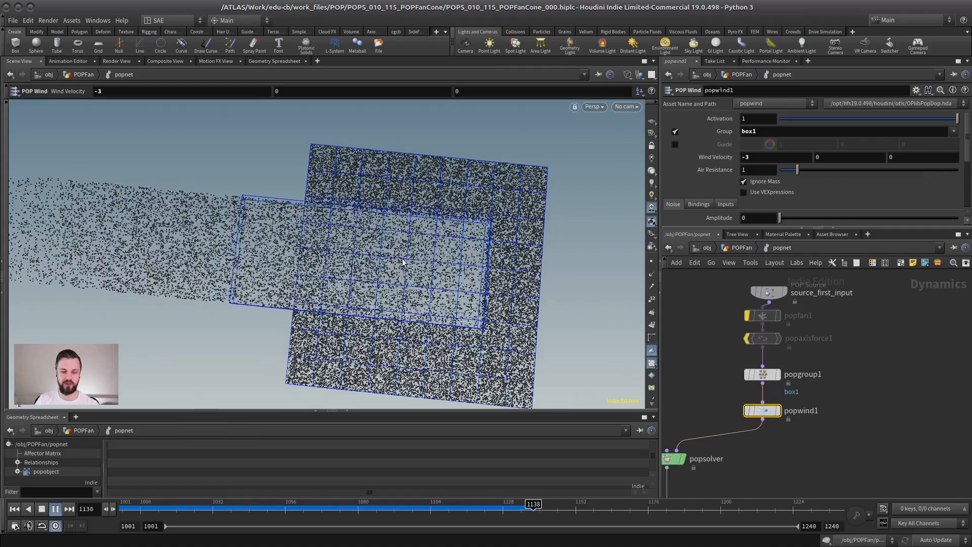
middle_click_drag(825, 287, 816, 327)
left_click_drag(760, 333, 753, 311)
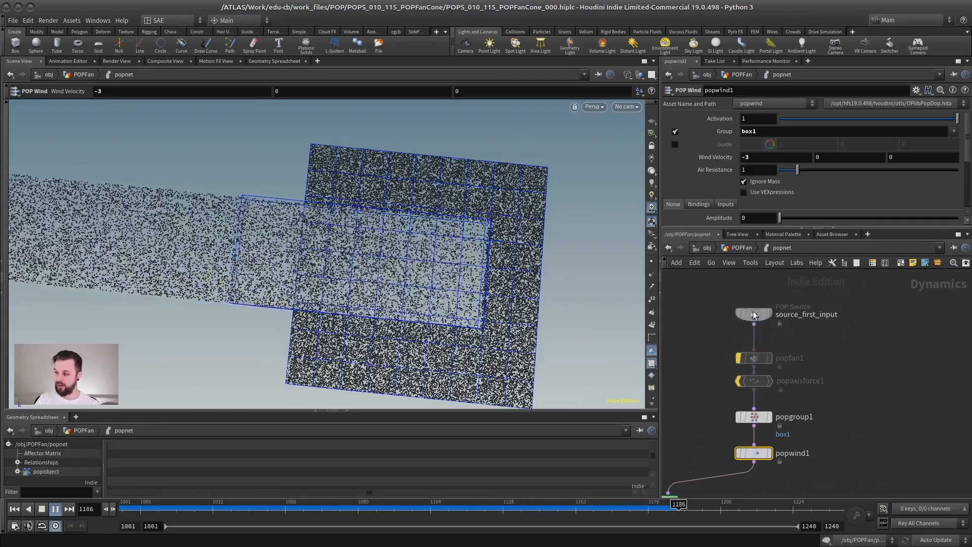
scroll(807, 348, "down", 2)
middle_click_drag(805, 347, 775, 327)
left_click(42, 508)
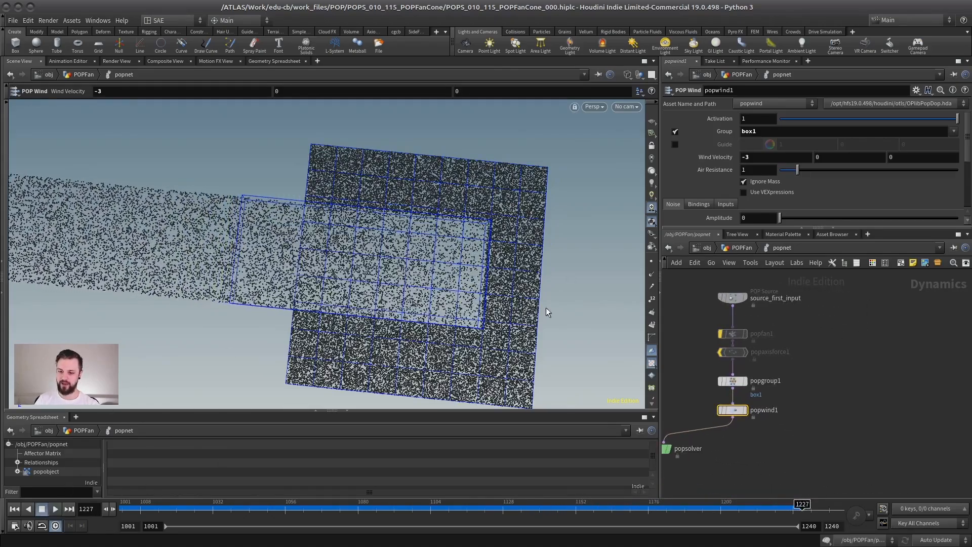
scroll(819, 363, "up", 2)
scroll(819, 362, "left", 1)
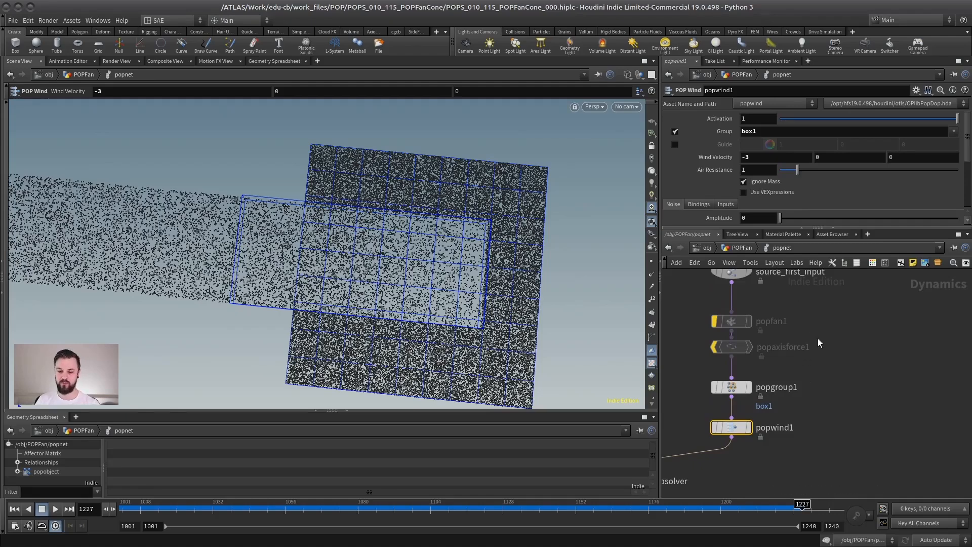
middle_click_drag(827, 344, 825, 339)
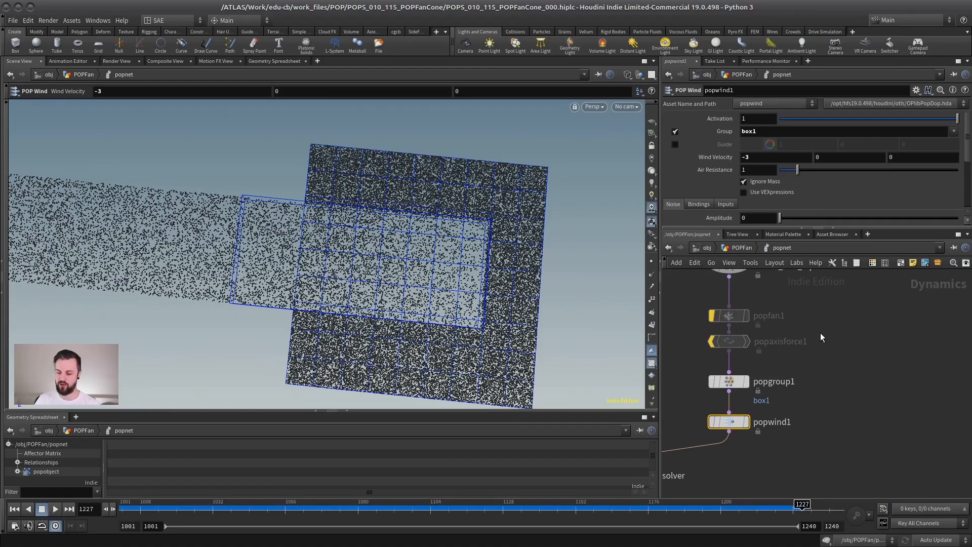
scroll(861, 365, "down", 3)
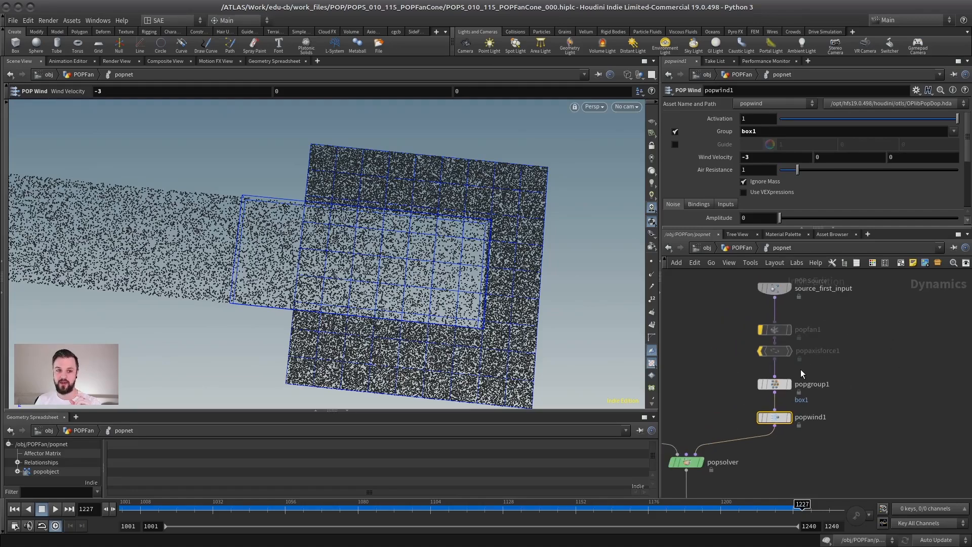
middle_click_drag(836, 362, 822, 365)
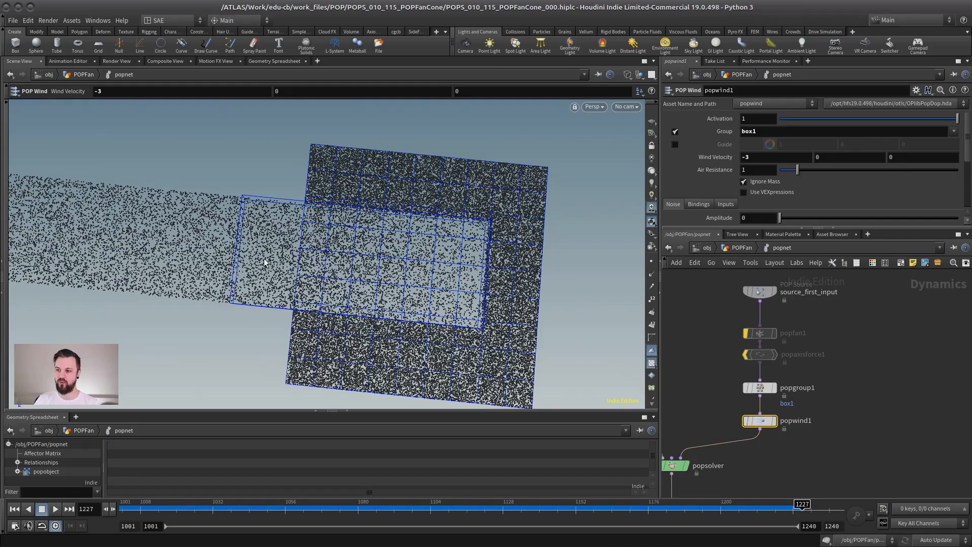
left_click_drag(405, 287, 441, 248, "alt")
right_click_drag(441, 248, 412, 268, "alt")
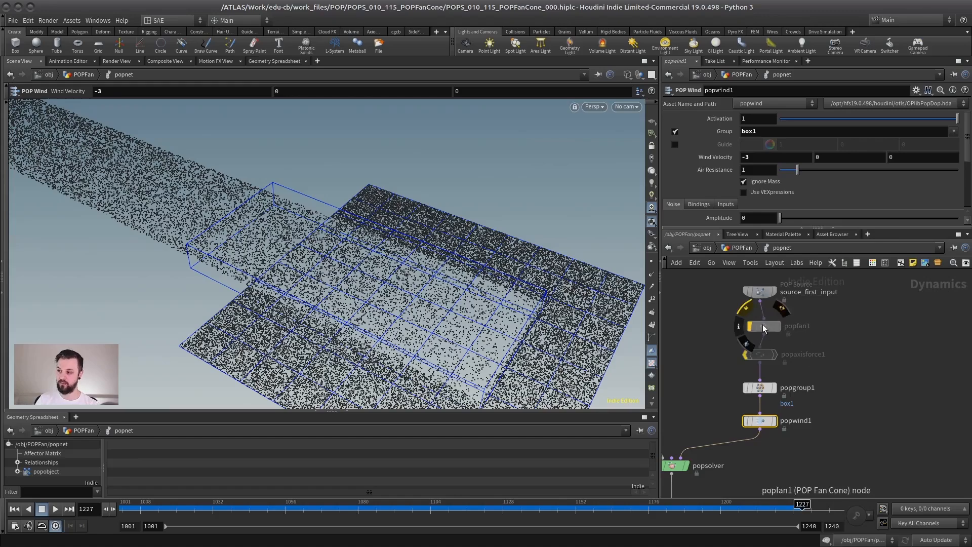
middle_click_drag(816, 329, 809, 337)
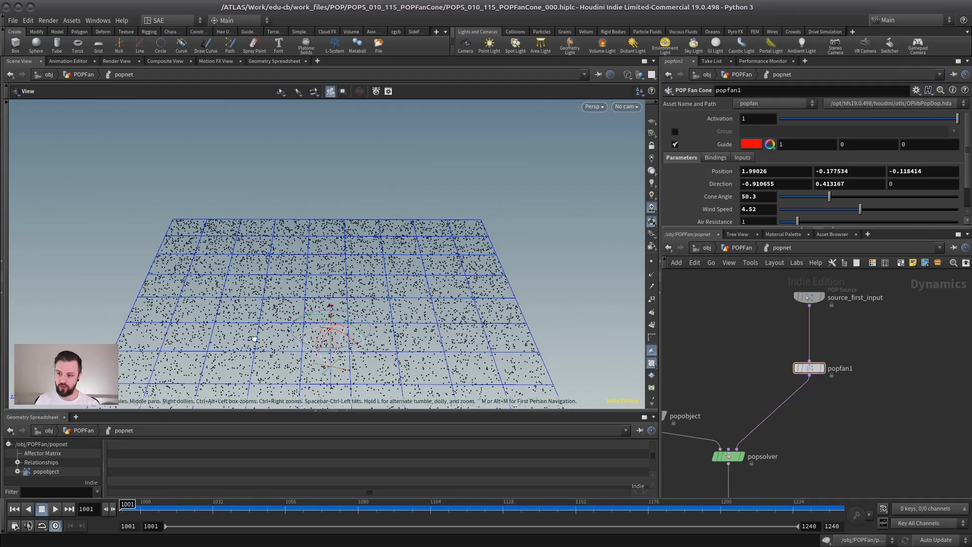
Inspect the particle motion driven by popfan1 from several angles while the simulation plays.
left_click_drag(240, 308, 228, 343, "alt")
left_click_drag(294, 299, 332, 315, "alt")
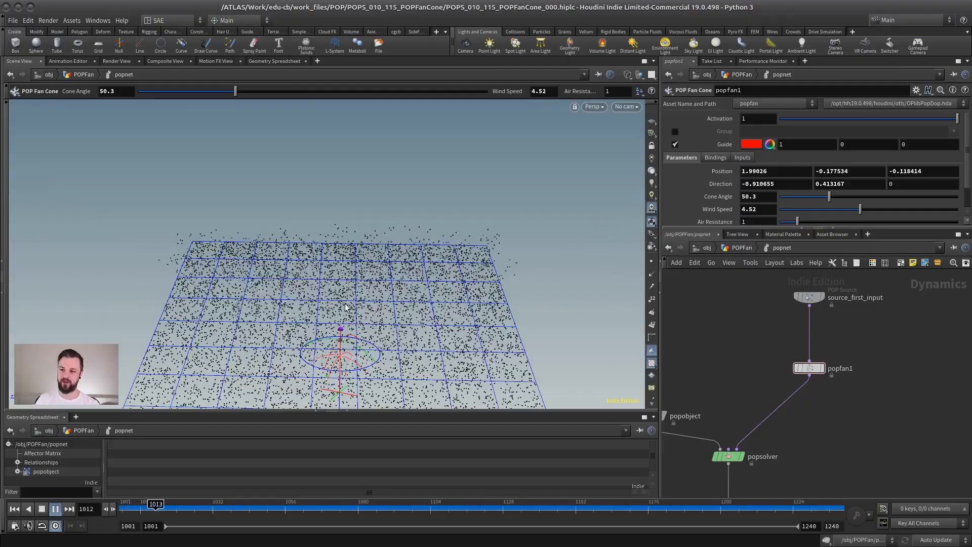
left_click_drag(375, 226, 373, 253, "alt")
right_click_drag(373, 252, 326, 297, "alt")
left_click_drag(326, 298, 356, 282, "alt")
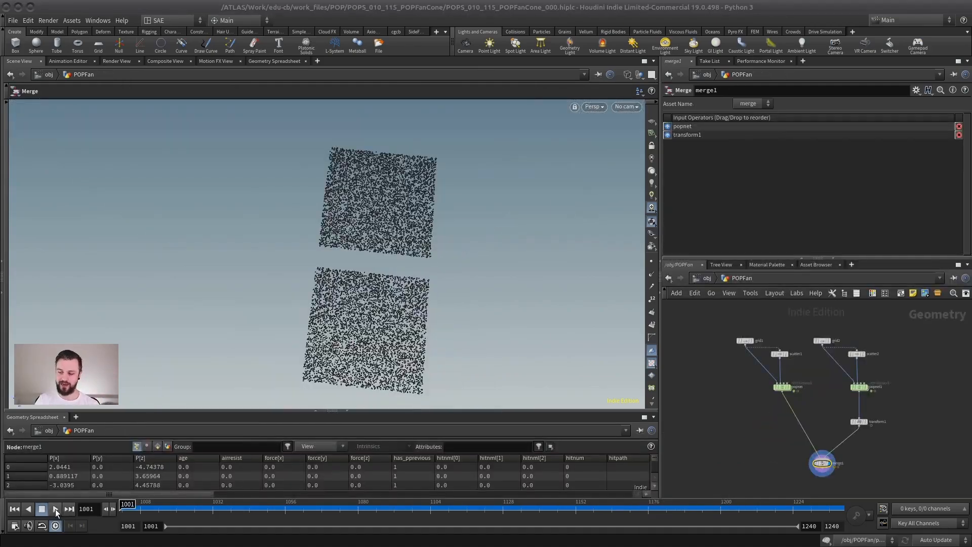
Play the merged setup to compare the POP Fan Cone result with the POP Axis Force alternative.
left_click(56, 509)
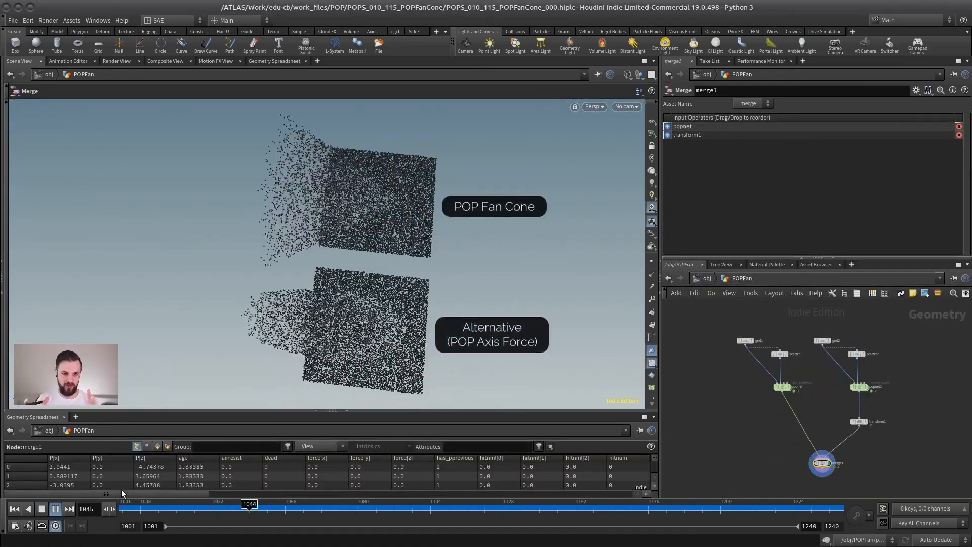